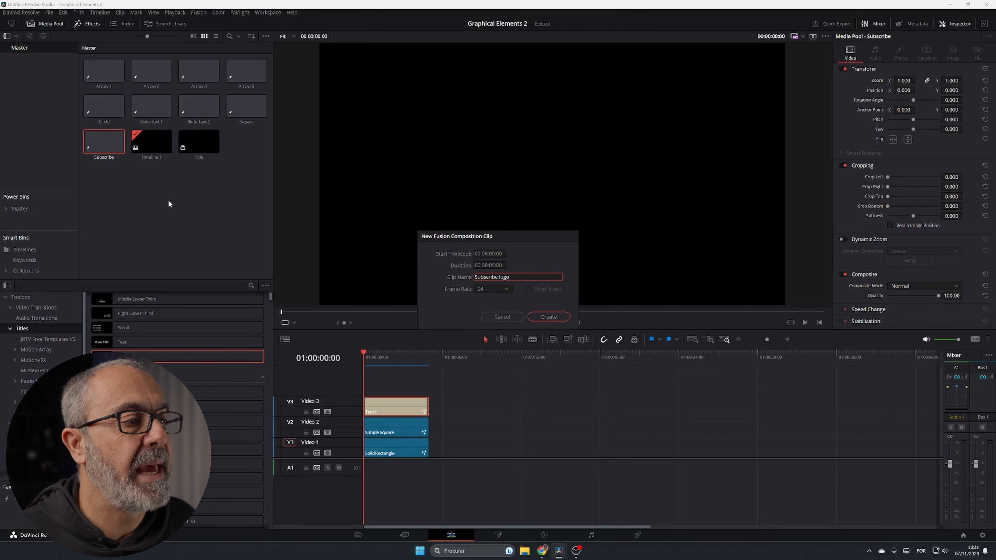
Step: Set the Subscribe logo composition's duration to 3 seconds, create the clip and open it for node editing
key(shift+Tab)
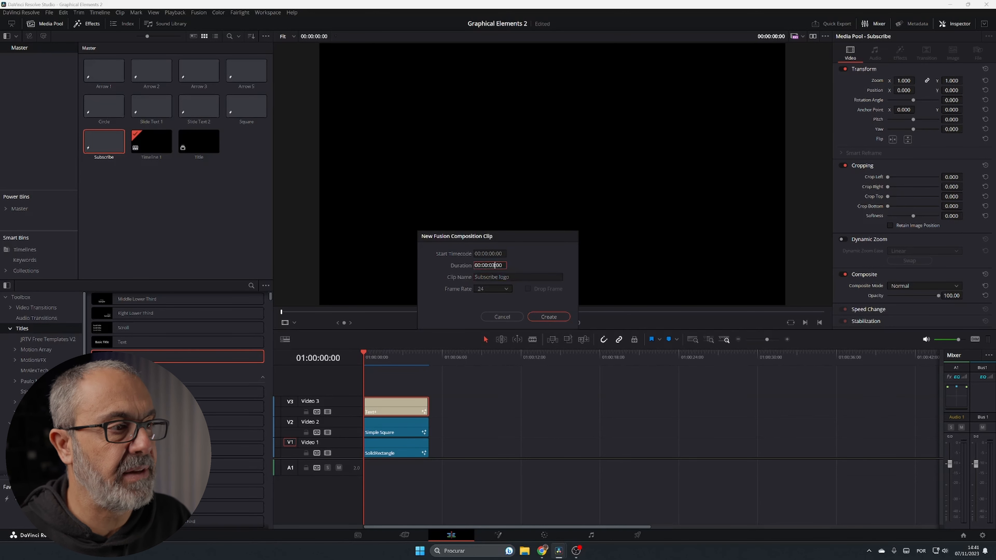
click(549, 317)
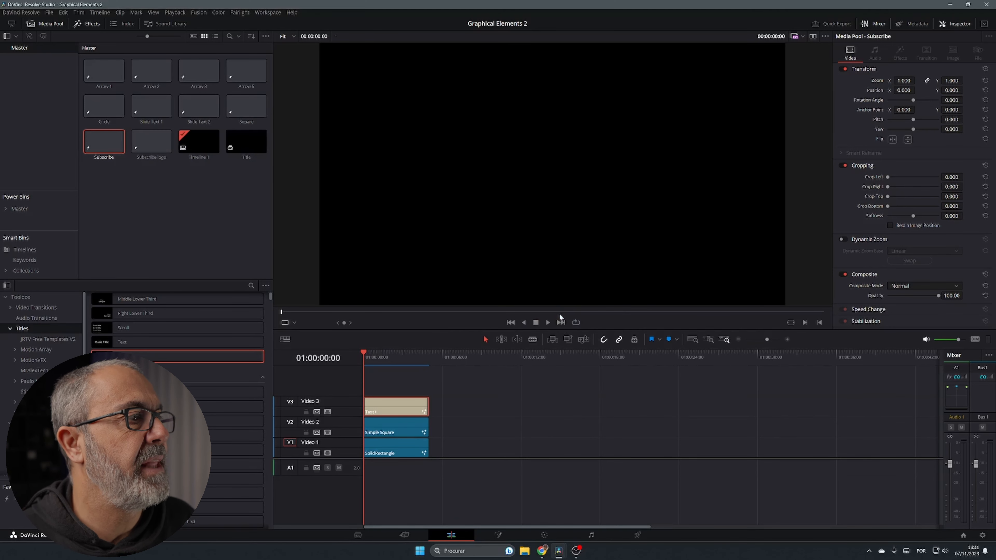
double_click(148, 144)
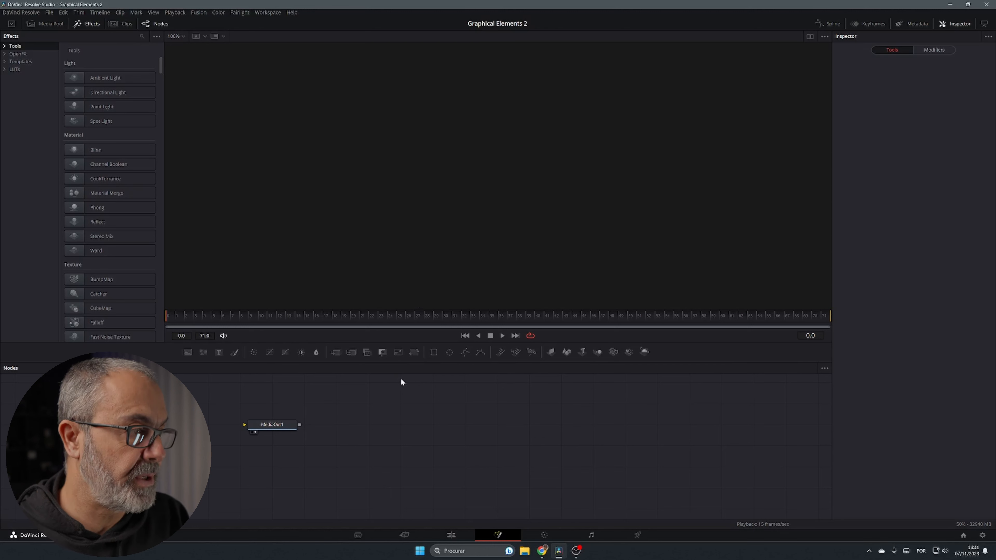
Step: Move the MediaOut1 node away to make room and add a Background node connected to its input
drag(287, 425, 608, 445)
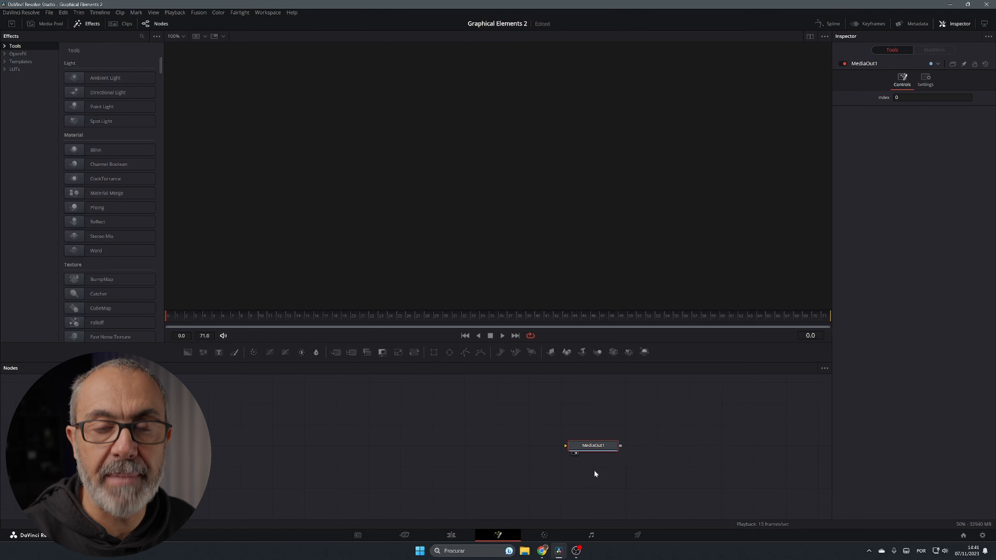
click(444, 419)
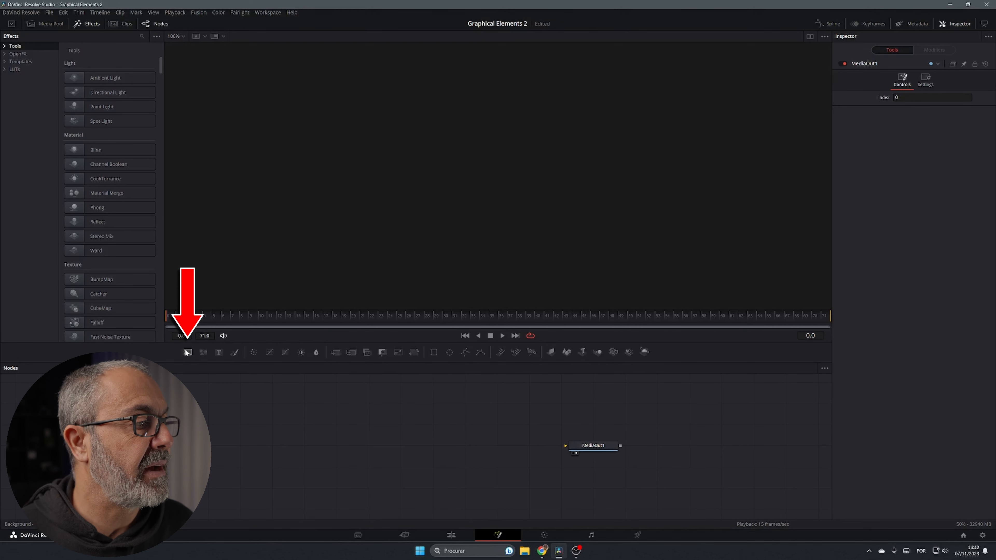
drag(187, 352, 576, 450)
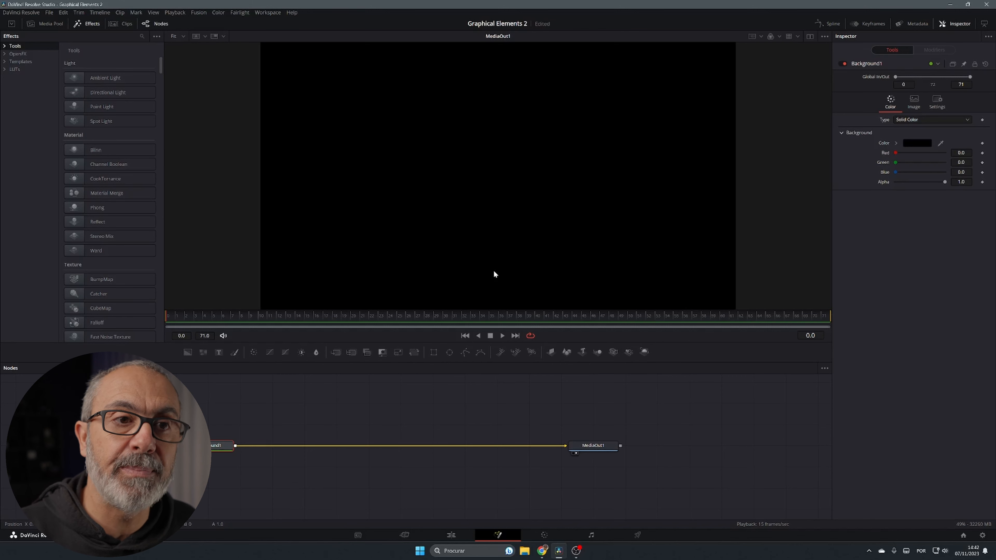
Step: Make the Background1 node fully transparent by setting its alpha to 0
mouse_move(945, 181)
mouse_down()
mouse_move(926, 182)
mouse_move(948, 179)
mouse_up()
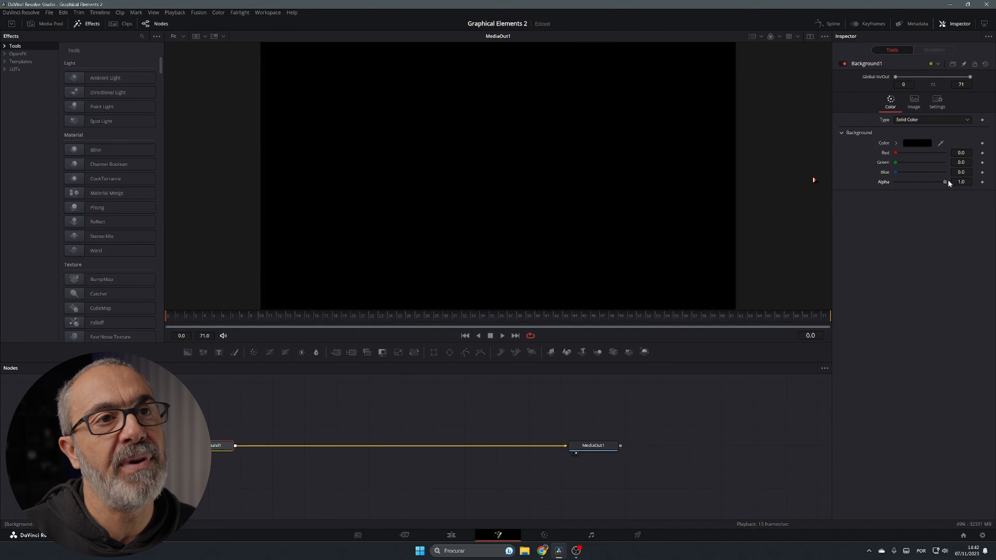
click(956, 25)
click(957, 24)
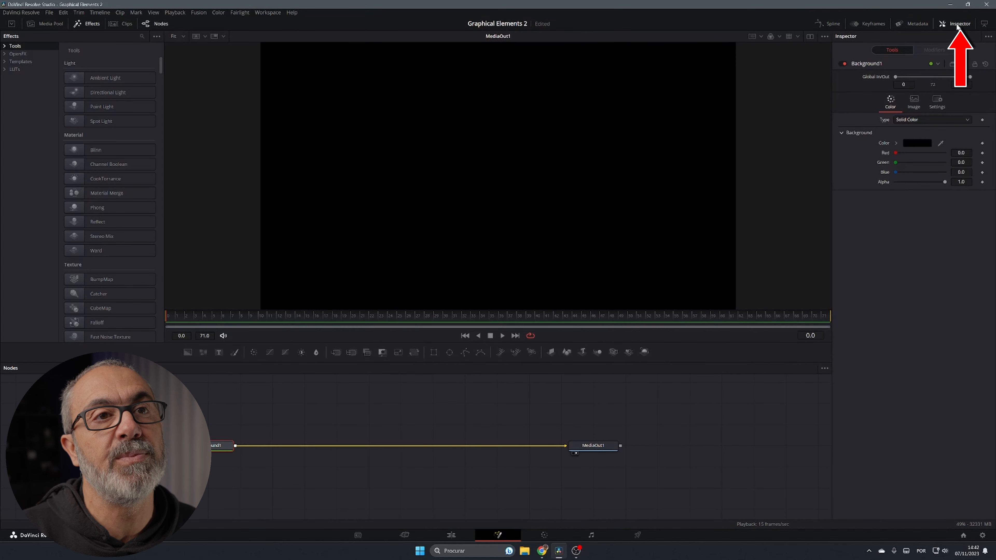
click(957, 24)
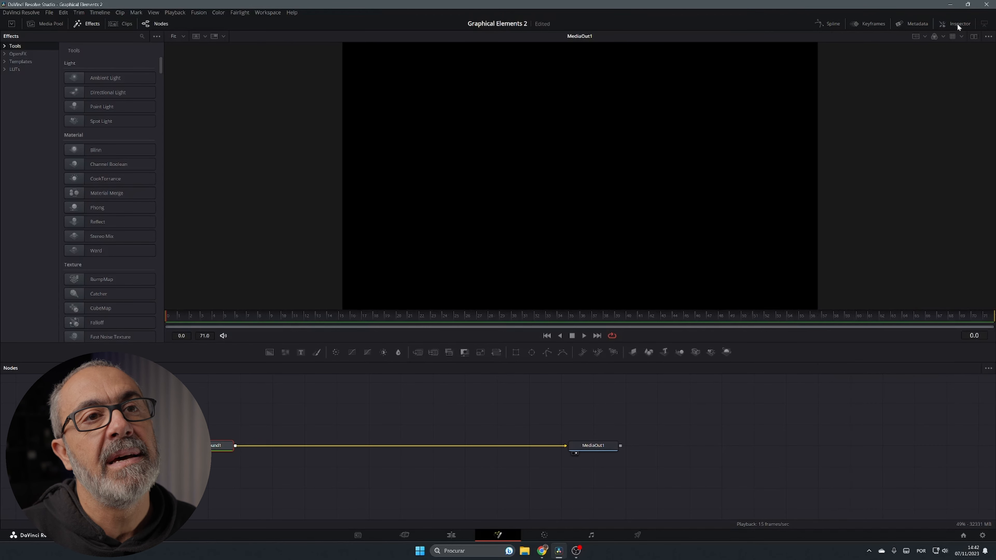
click(957, 24)
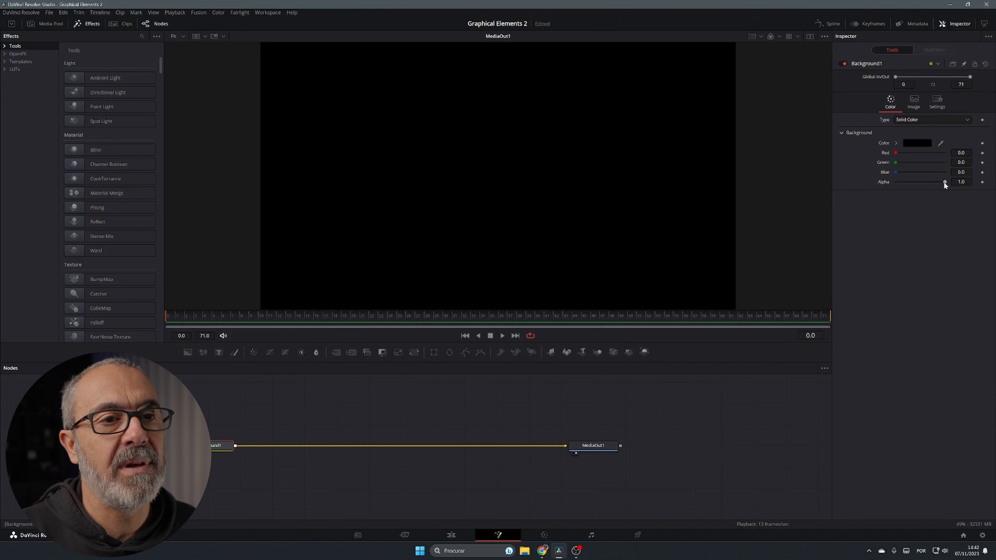
drag(944, 181, 894, 182)
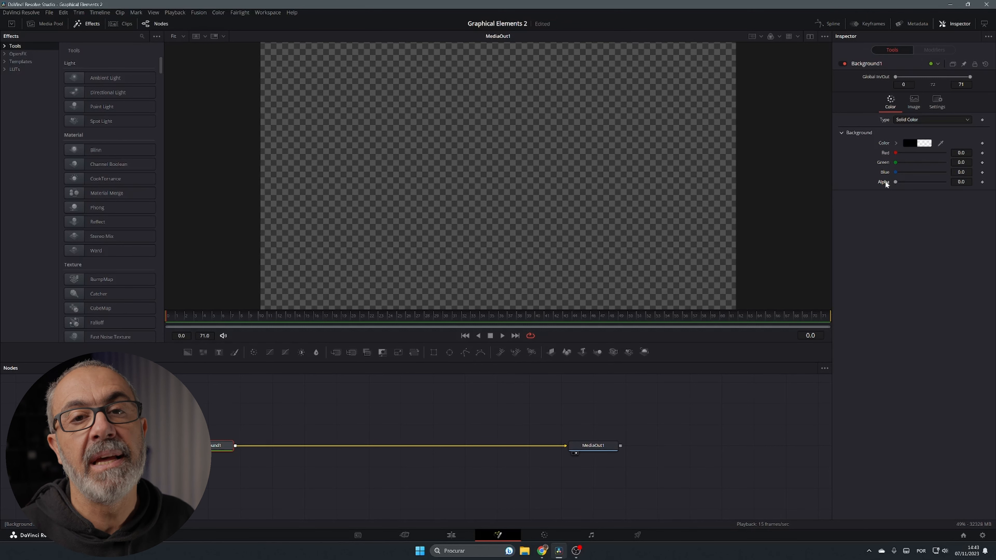
Step: Add an unconnected Rectangle mask node above the line between Background1 and MediaOut1
drag(444, 418, 467, 458)
click(483, 424)
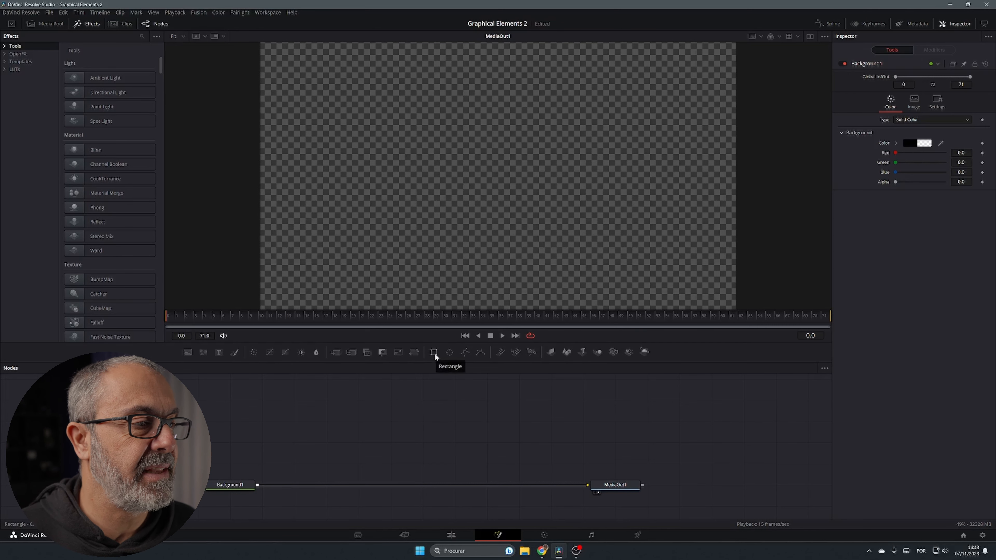
drag(435, 353, 291, 430)
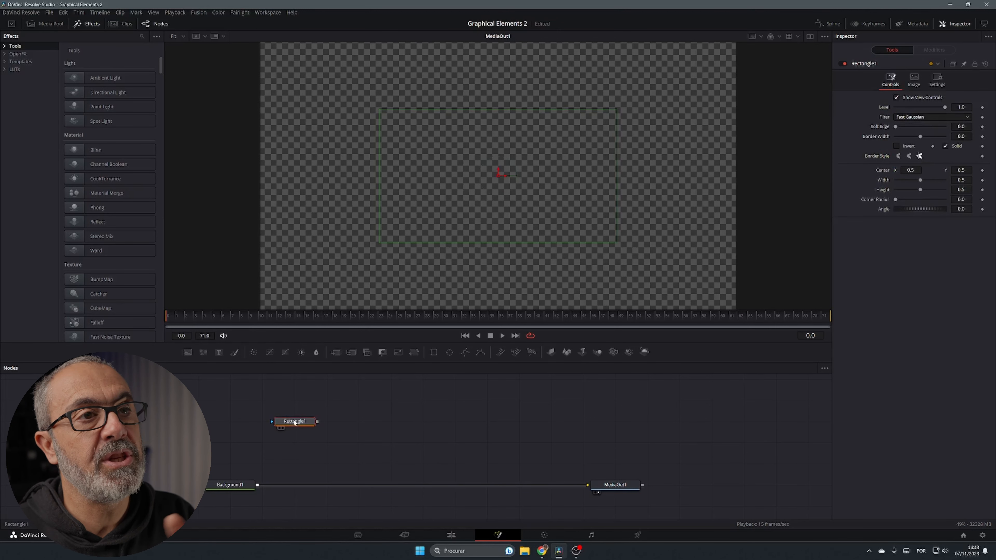
Step: Split the preview into two viewers and display MediaOut1 in the second viewer
click(810, 36)
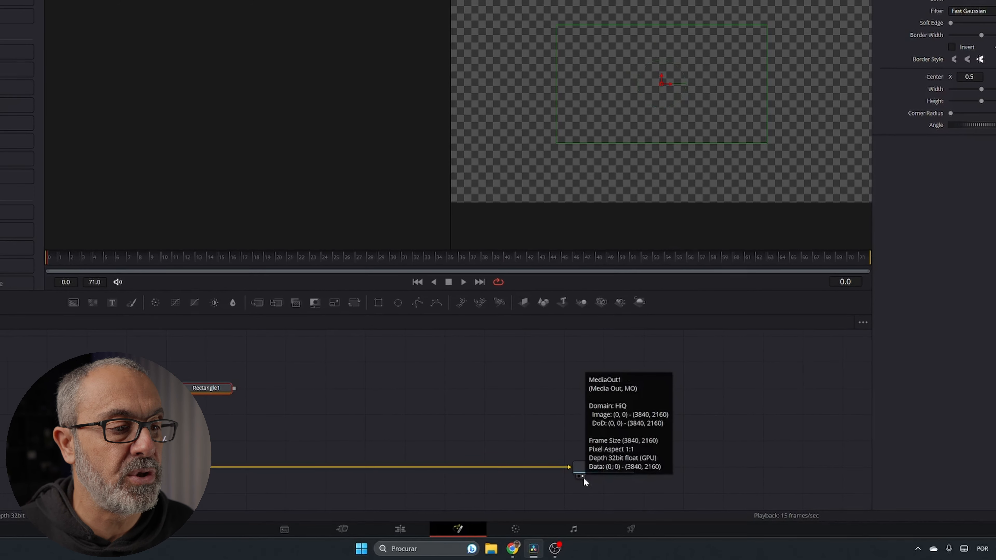
click(582, 476)
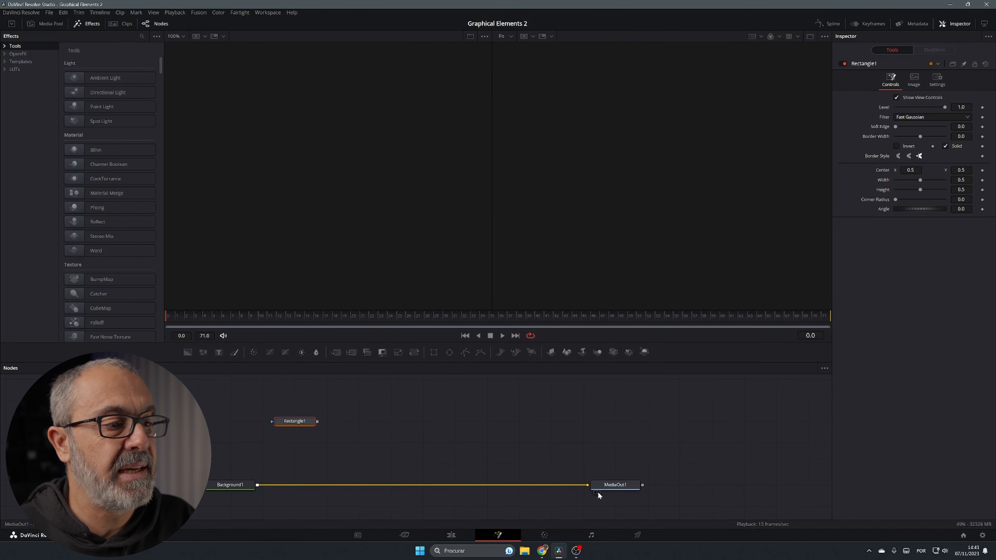
click(598, 493)
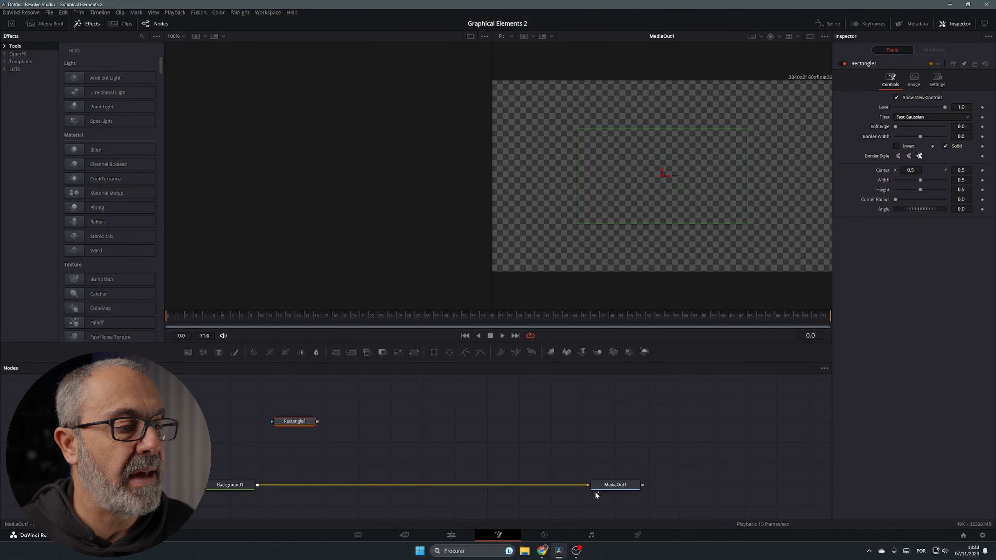
click(594, 492)
click(595, 493)
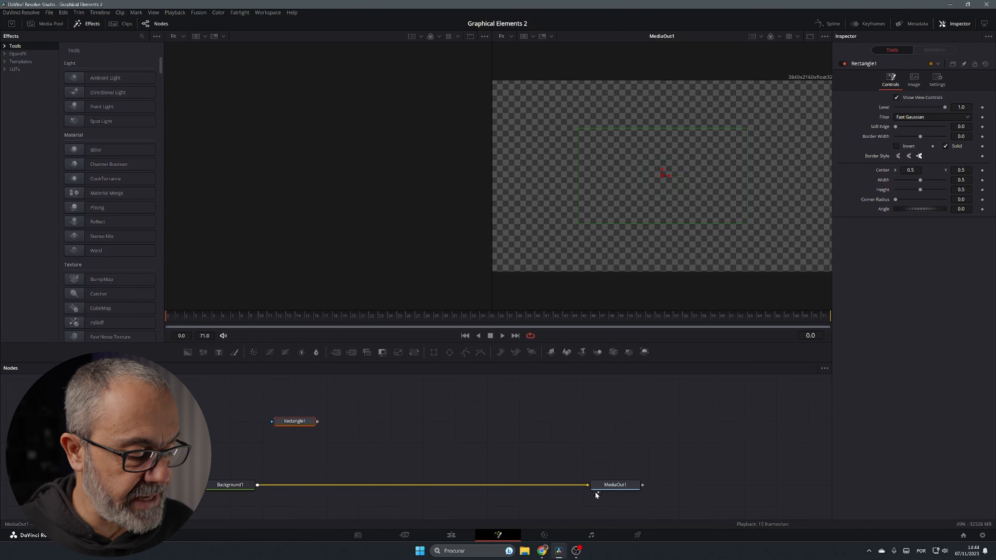
Step: Toggle the display of MediaOut1 on and off in the first viewer and in the second viewer
click(629, 485)
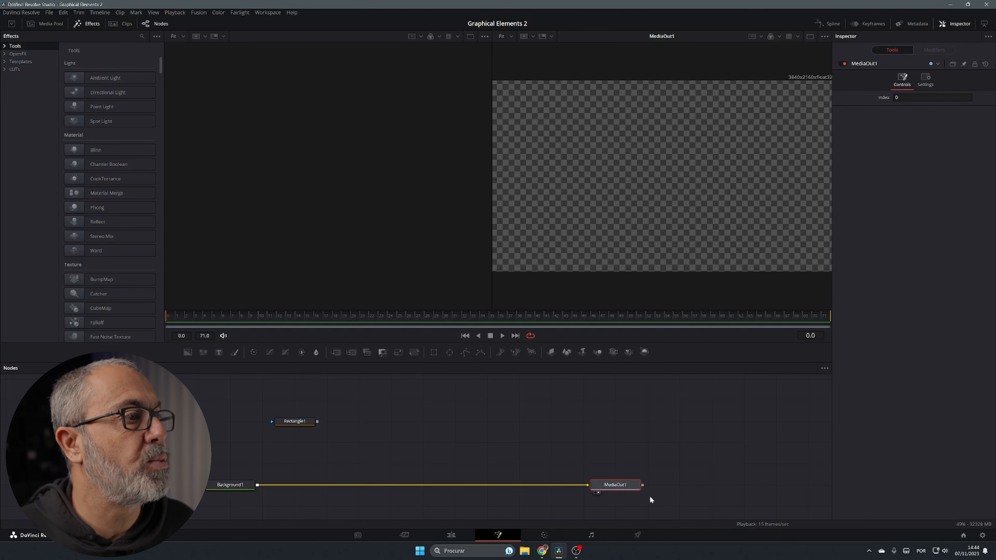
key(1)
key(1)
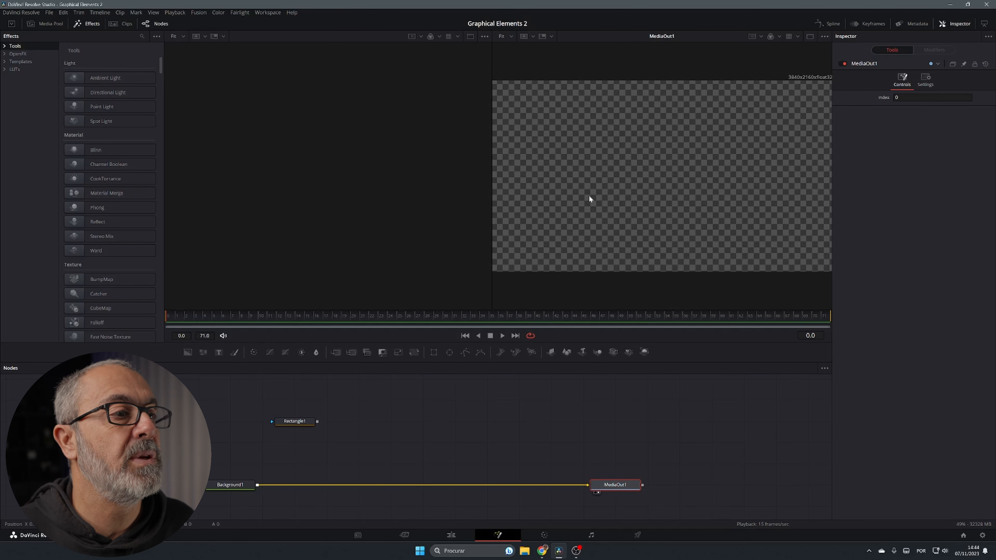
key(2)
key(2)
key(2)
key(2)
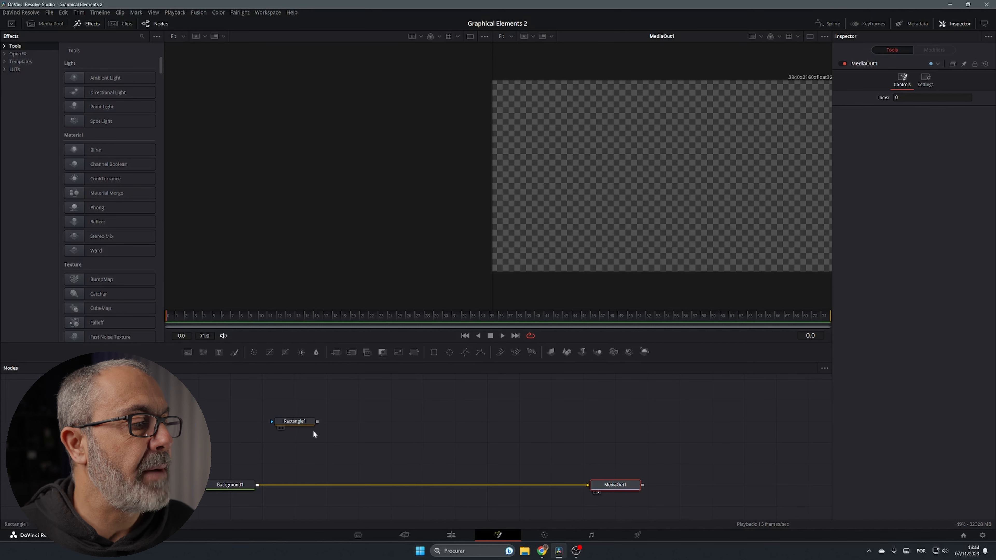
Step: Display the Rectangle1 node in the first viewer
click(302, 423)
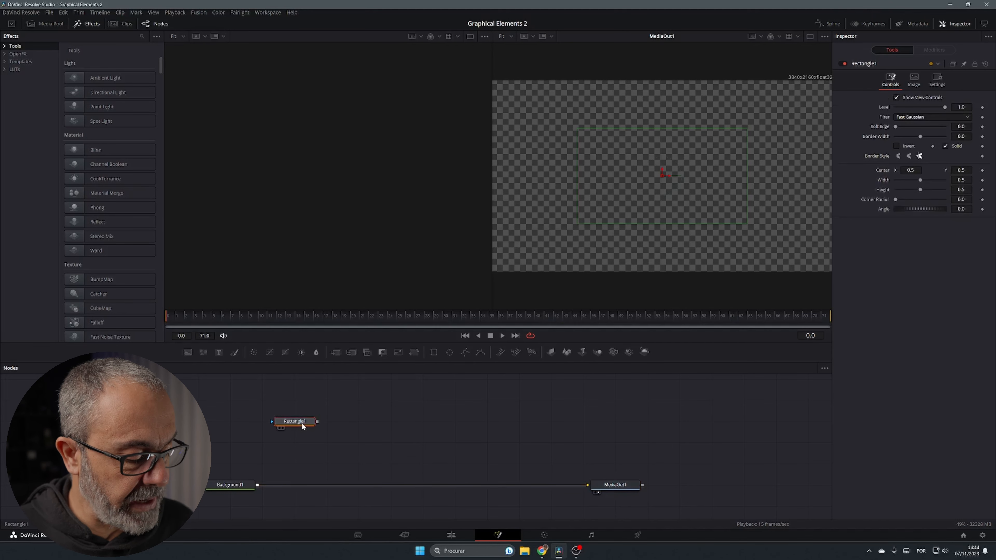
key(1)
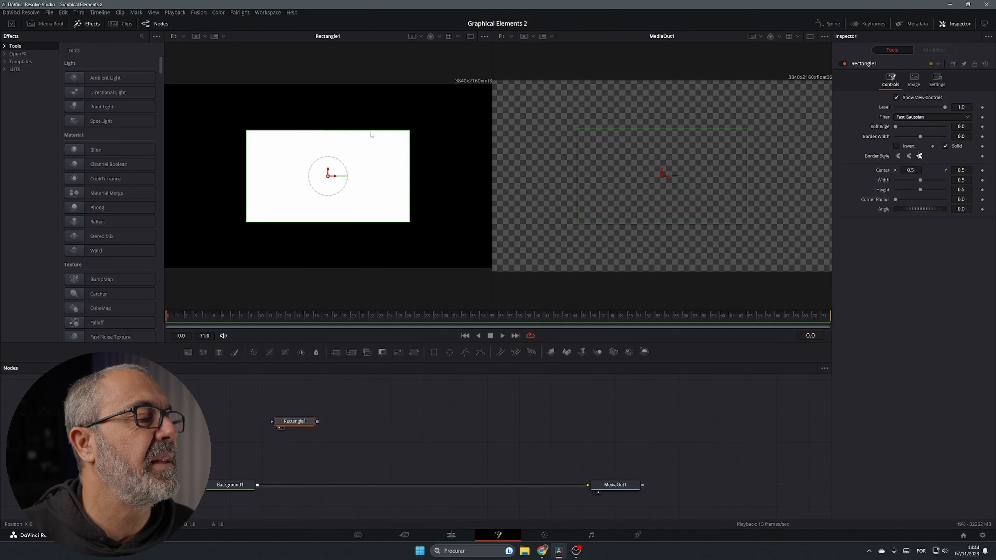
Step: Try connecting Rectangle1 with Background1, removing the connection after each attempt
drag(317, 423, 258, 488)
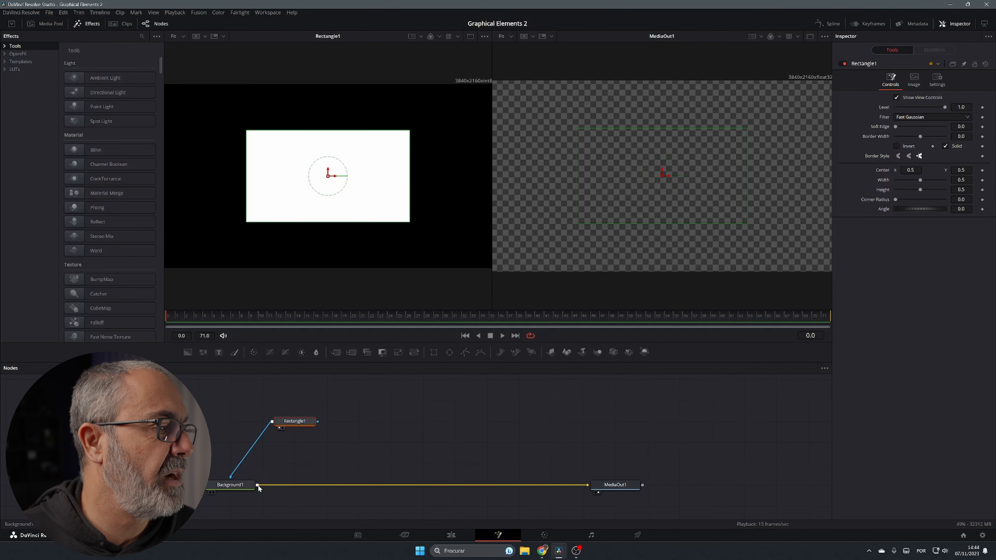
click(249, 453)
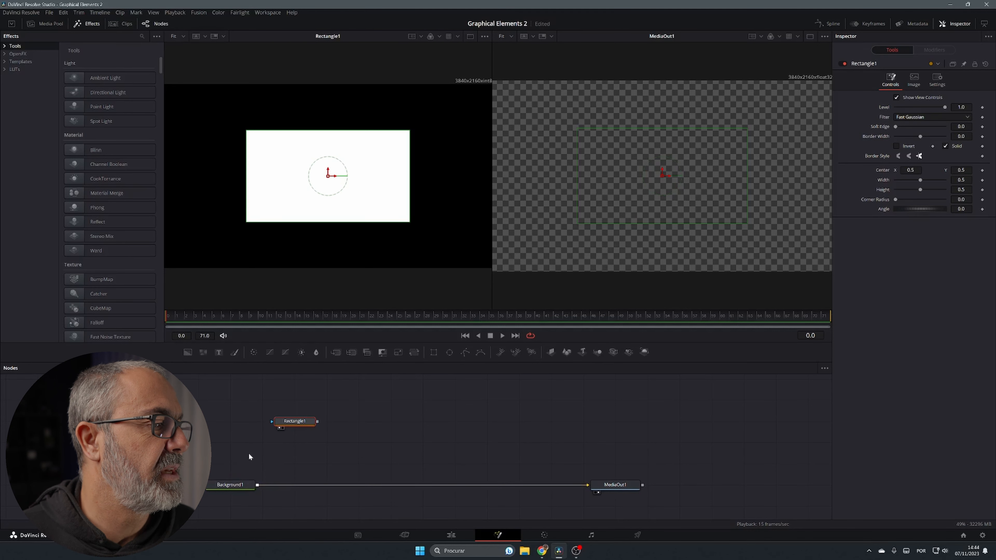
click(267, 445)
drag(318, 423, 258, 485)
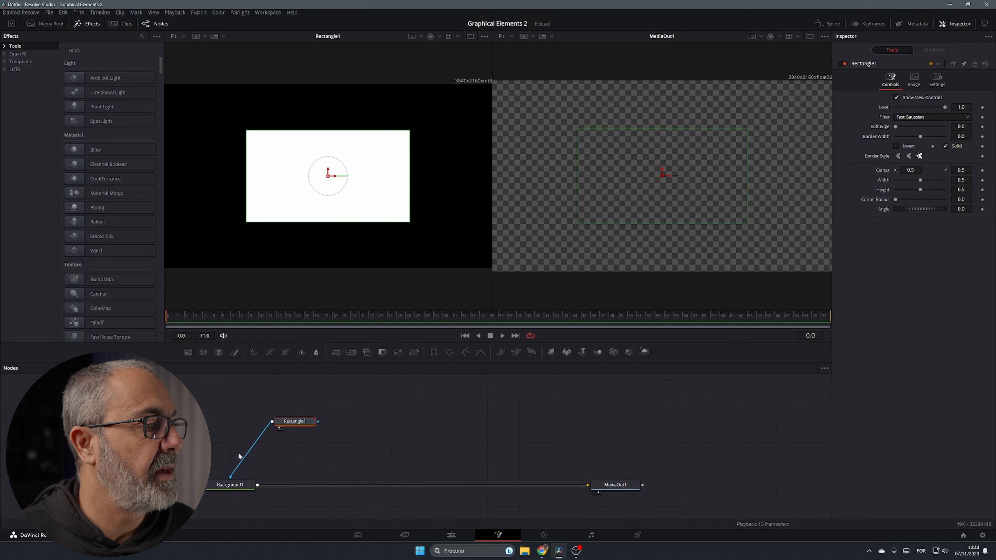
click(244, 459)
key(Delete)
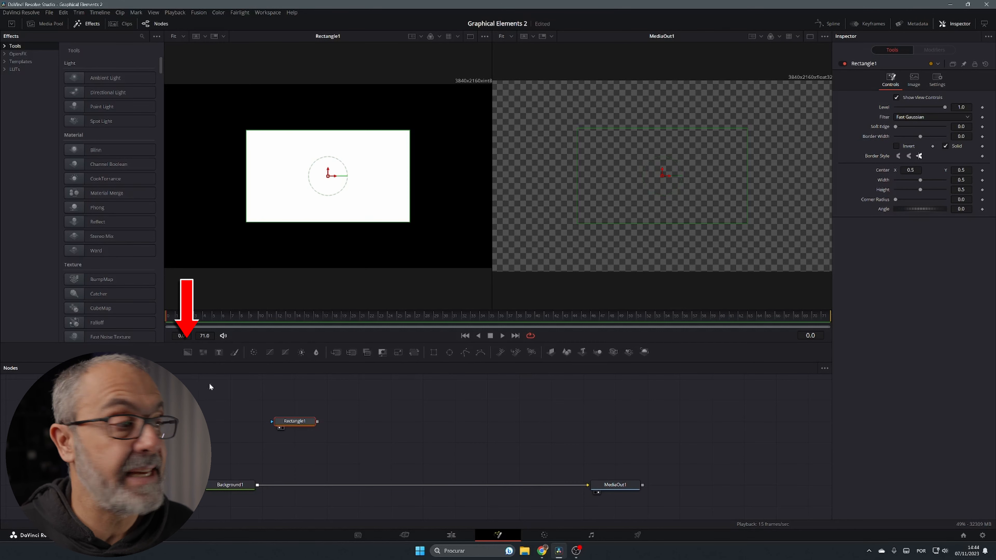
Step: Add a second Background node masked by Rectangle1 and display it in the first viewer
drag(187, 352, 360, 422)
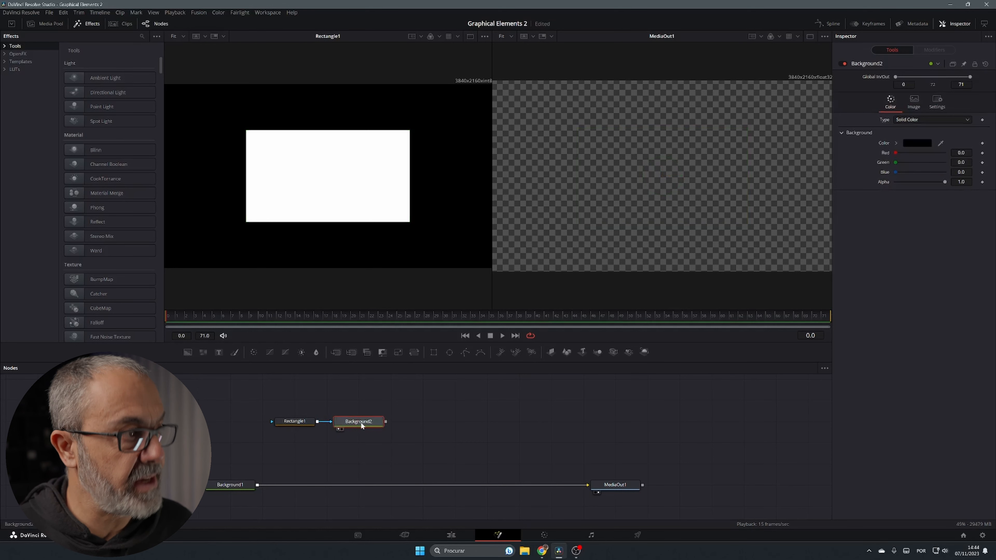
key(1)
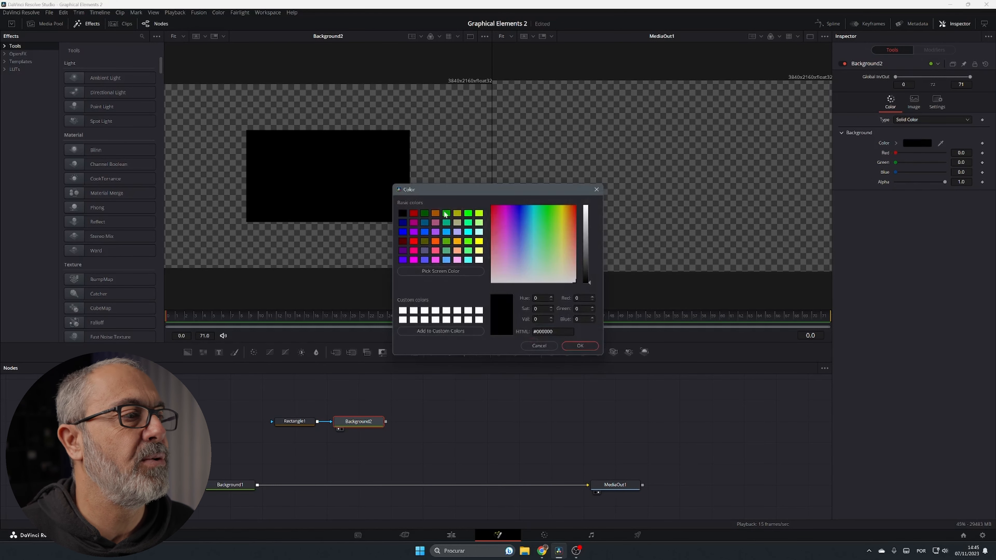
Step: Set Background2's color to dark red (#aa0000) and merge it over Background1
click(414, 214)
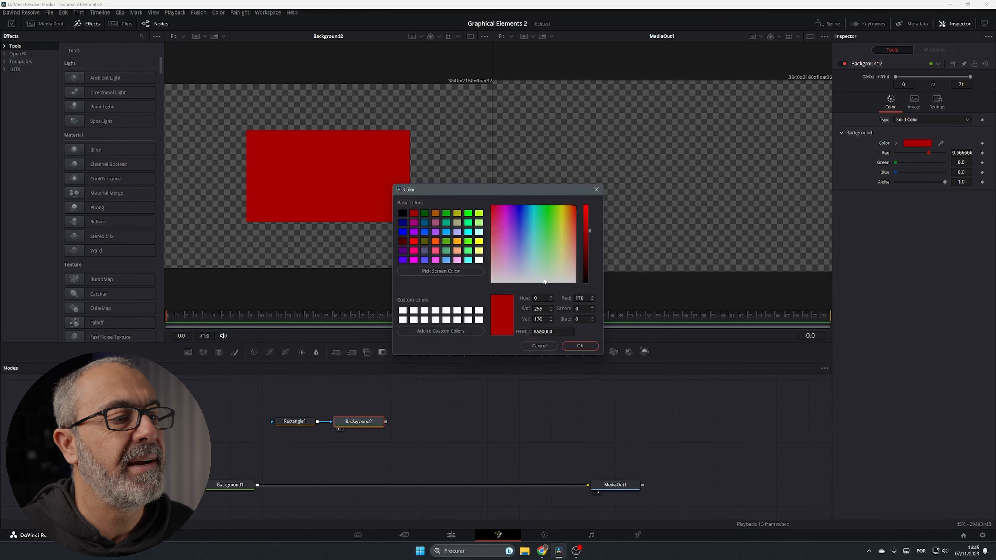
click(579, 346)
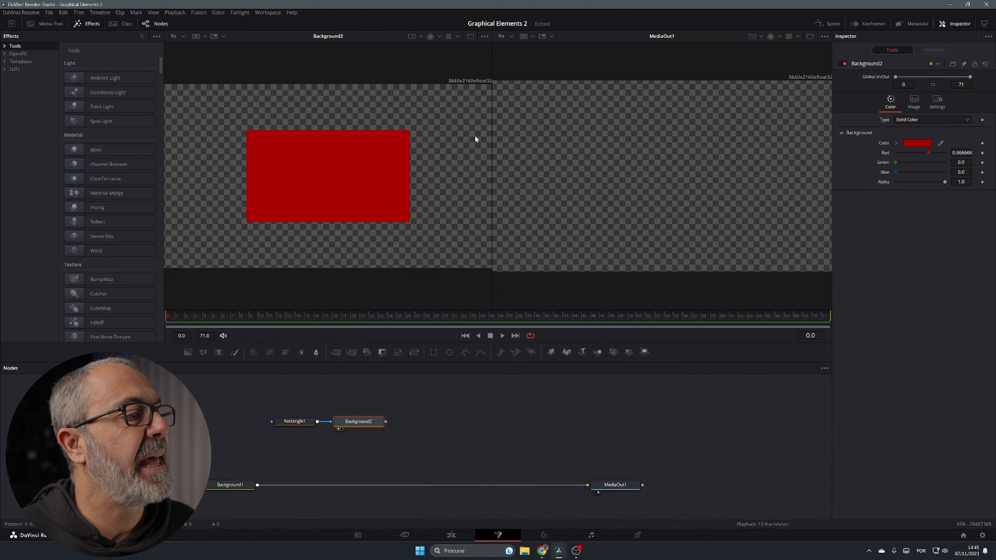
drag(386, 423, 257, 485)
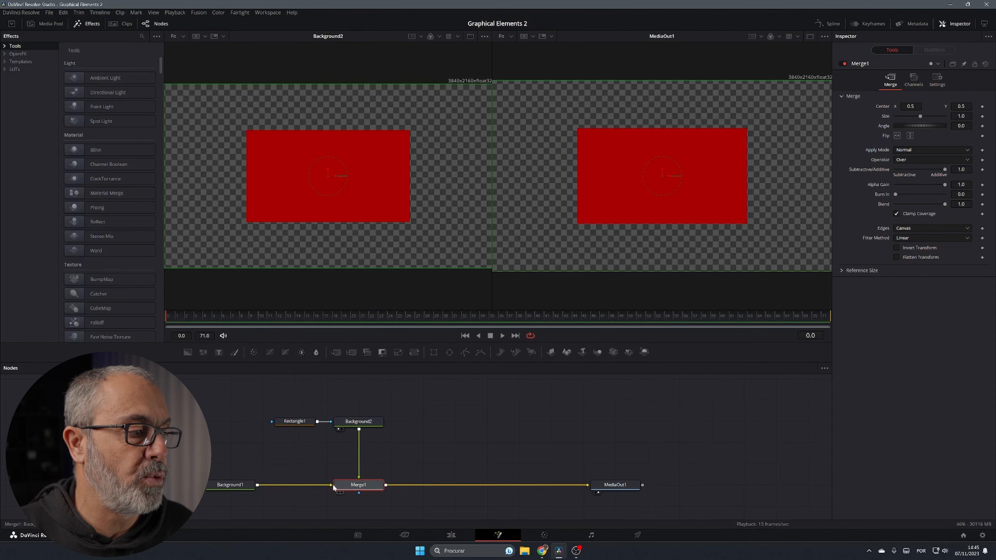
mouse_move(360, 491)
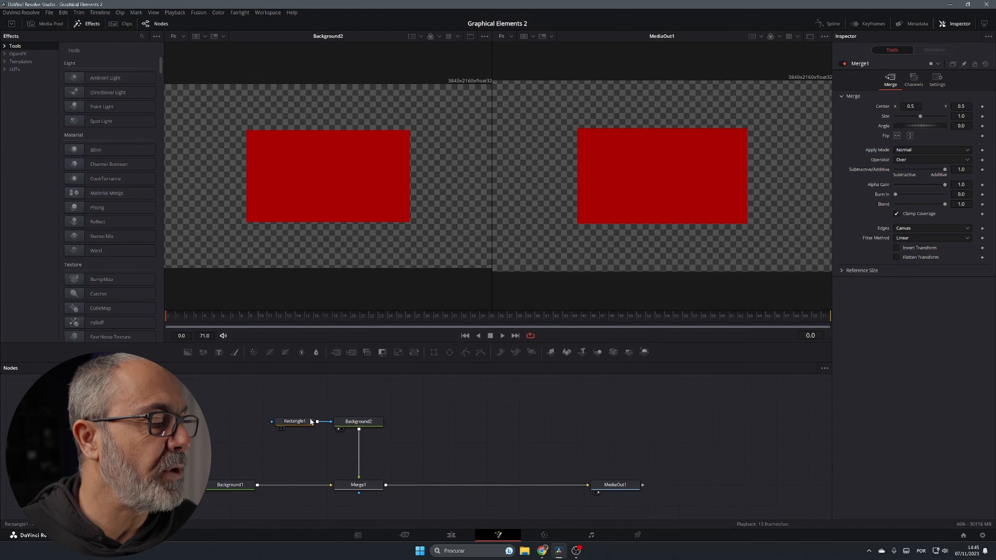
Step: Rename the Rectangle1 node as Back
click(294, 421)
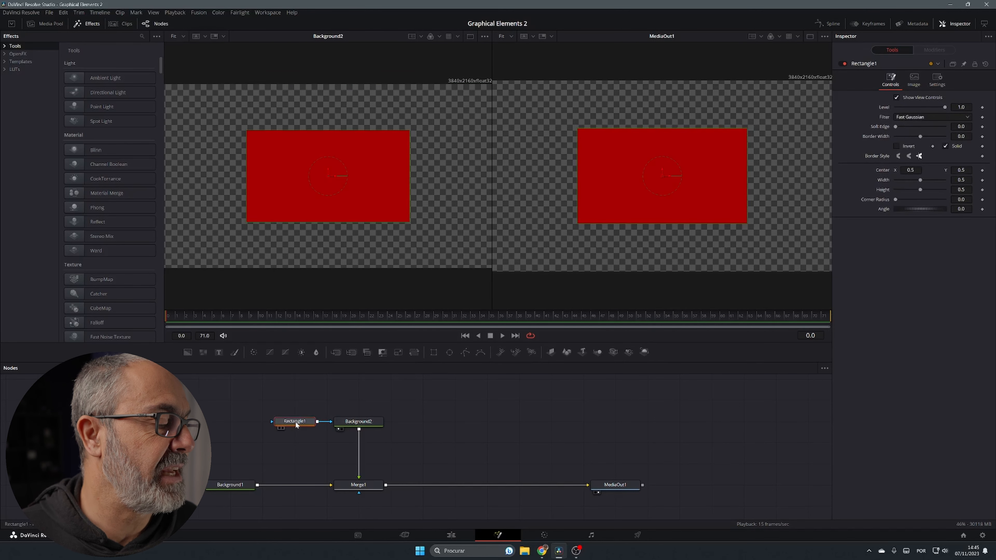
mouse_move(295, 423)
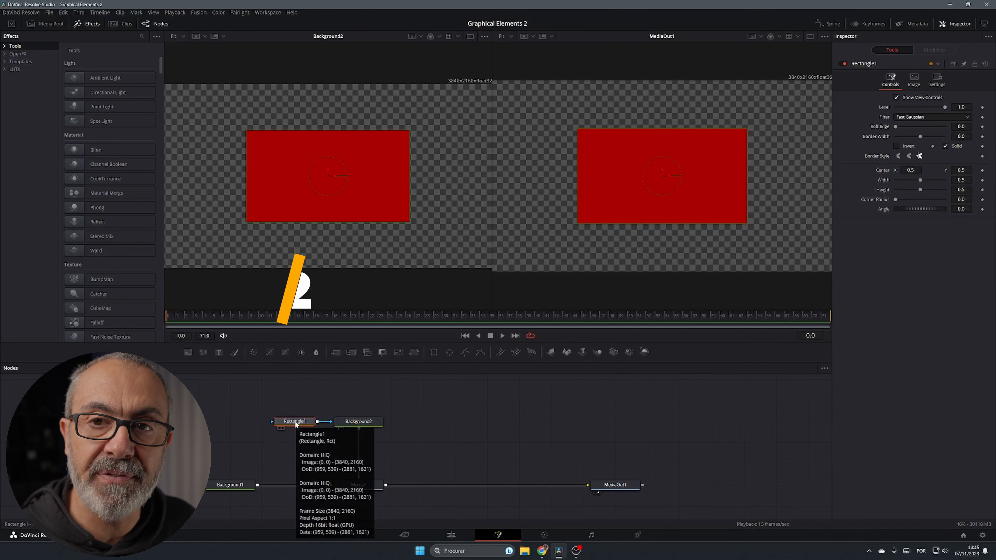
key(F2)
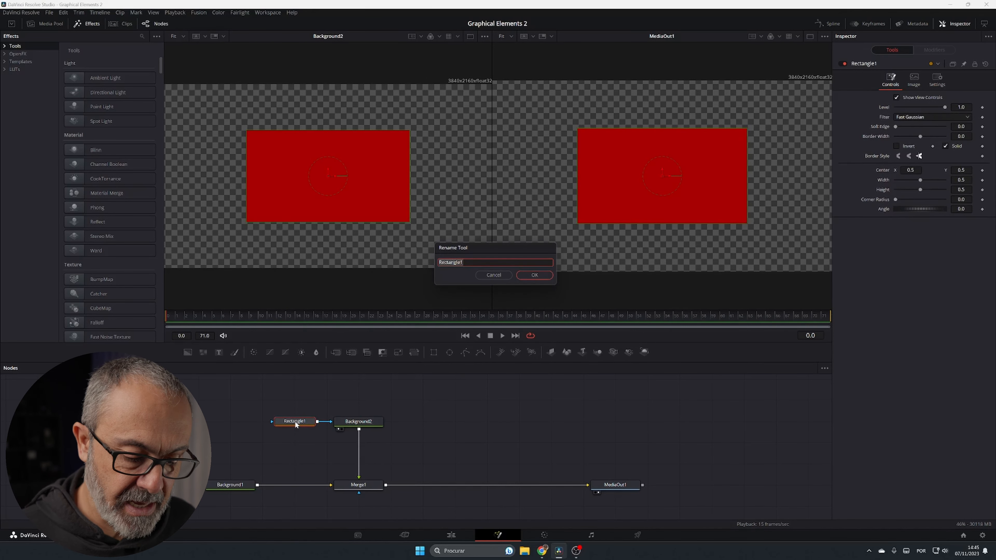
text(Back)
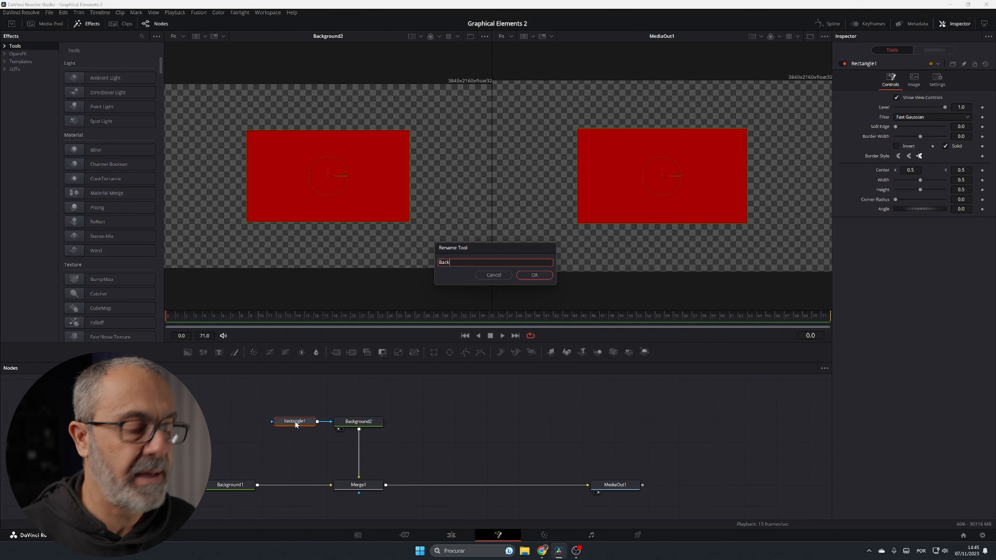
key(Return)
Step: Rename the Background2 node as BackColor
click(371, 422)
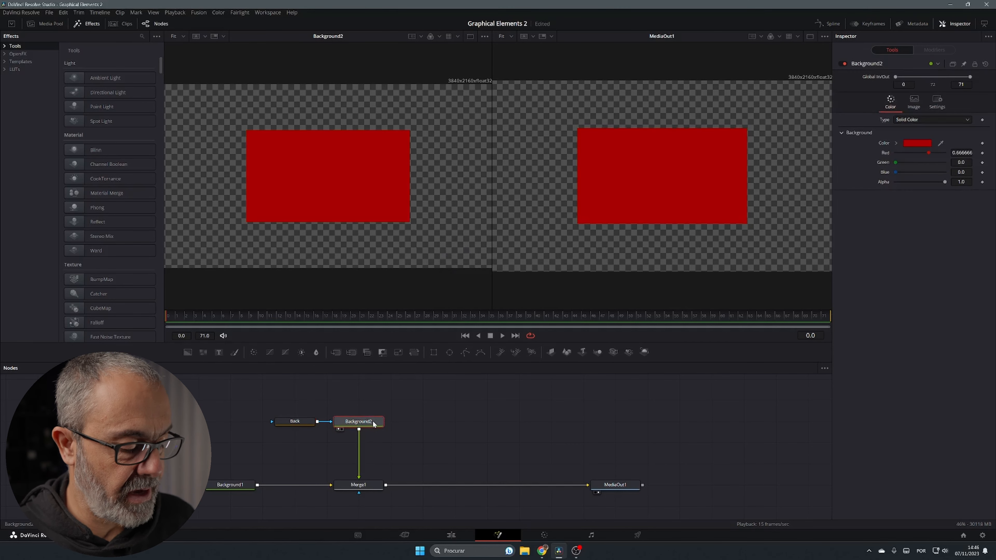
key(F2)
text(Bac)
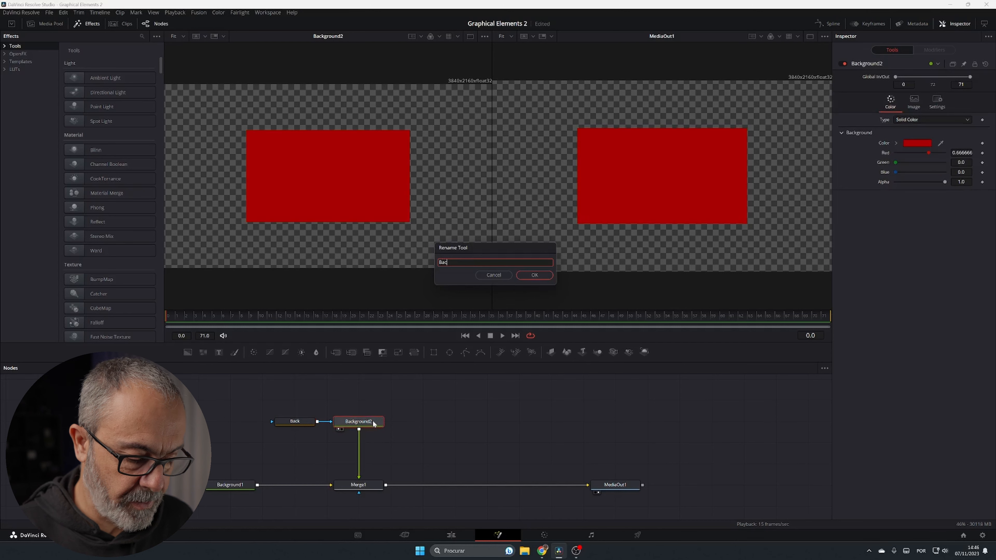
text(kColor)
key(Return)
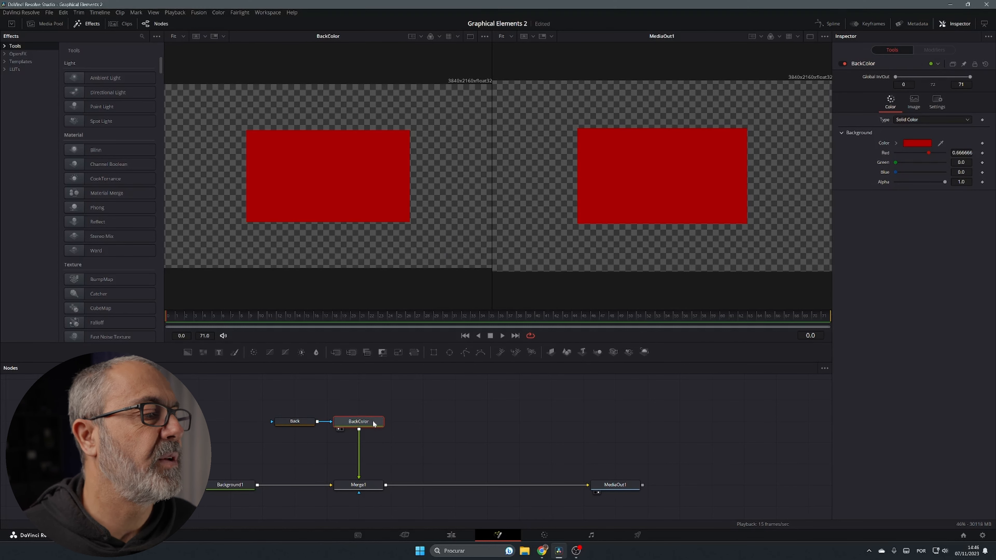
Step: Shape the Back rectangle into a pill with width 0.591, height 0.378 and corner radius 1.0
click(302, 422)
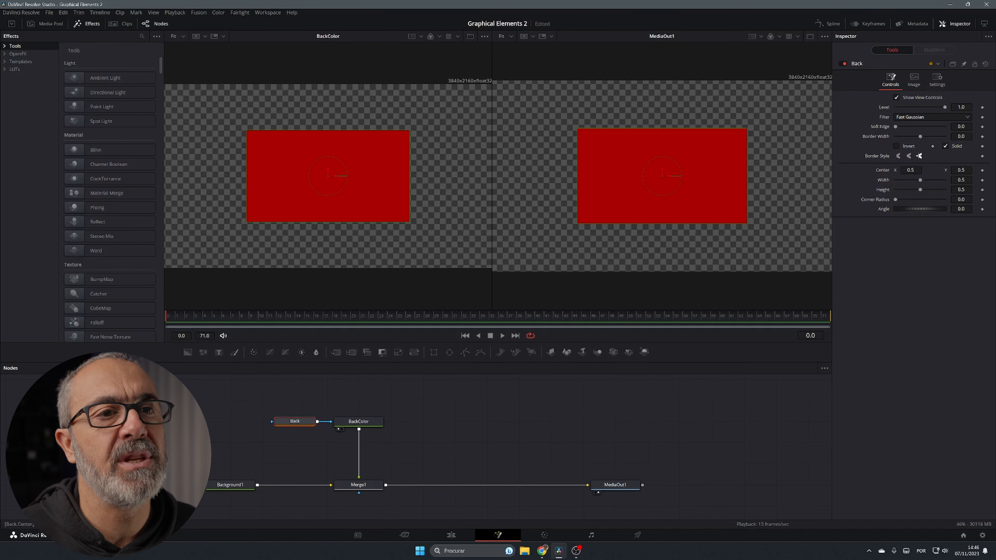
drag(920, 179, 946, 200)
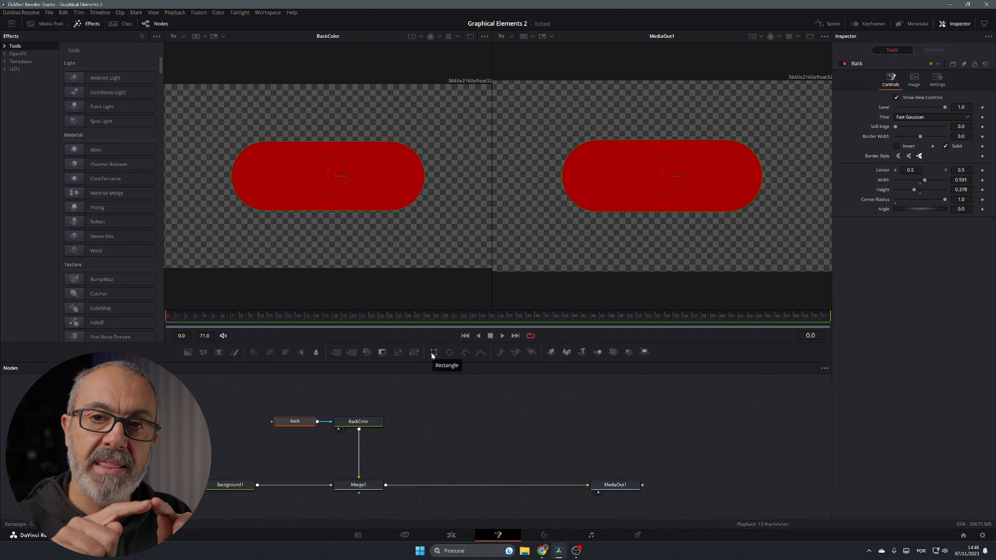
Step: Add a new Rectangle node above Back in the node graph and name it Border
drag(430, 355, 305, 401)
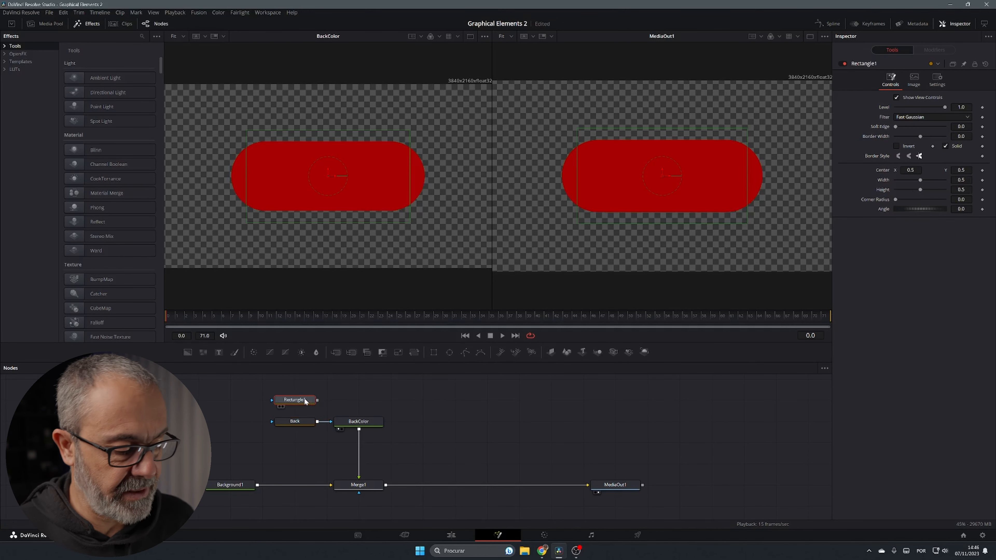
key(F2)
text(Border)
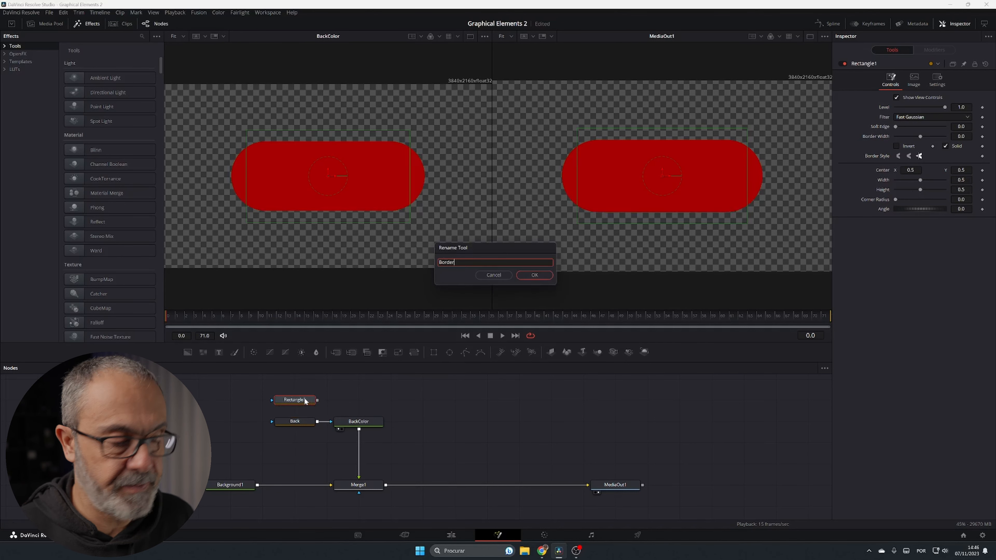
key(Return)
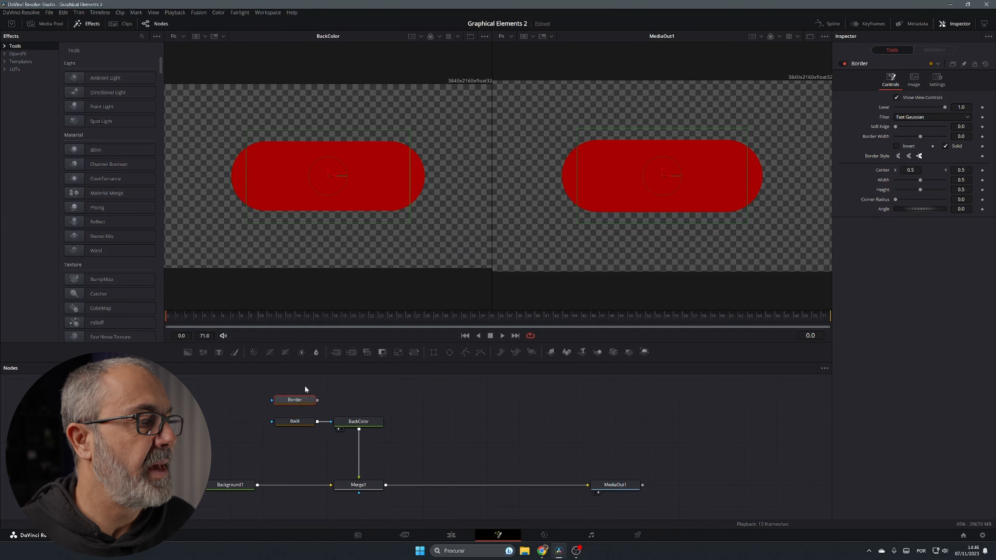
Step: Add a Background node masked by Border and name it BorderColor
drag(187, 352, 418, 401)
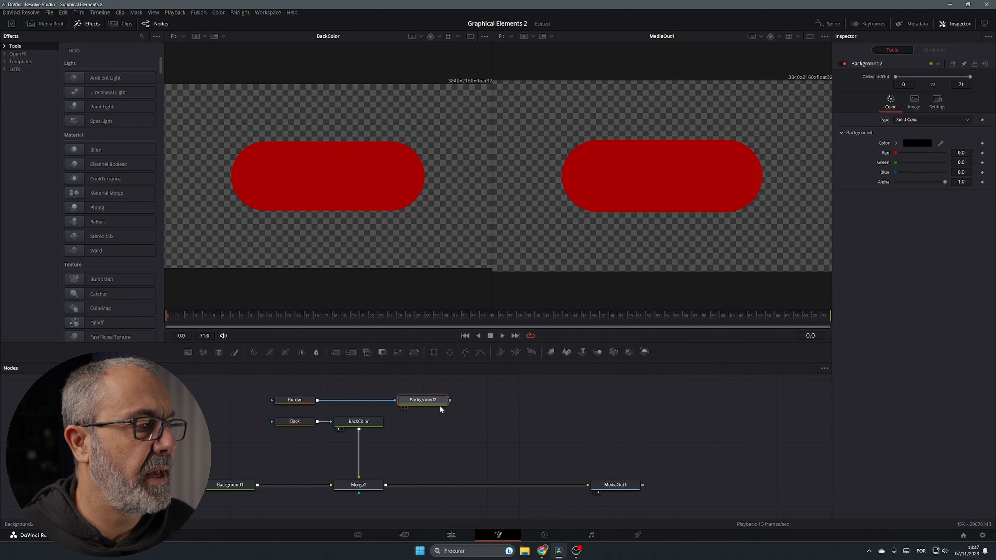
key(F2)
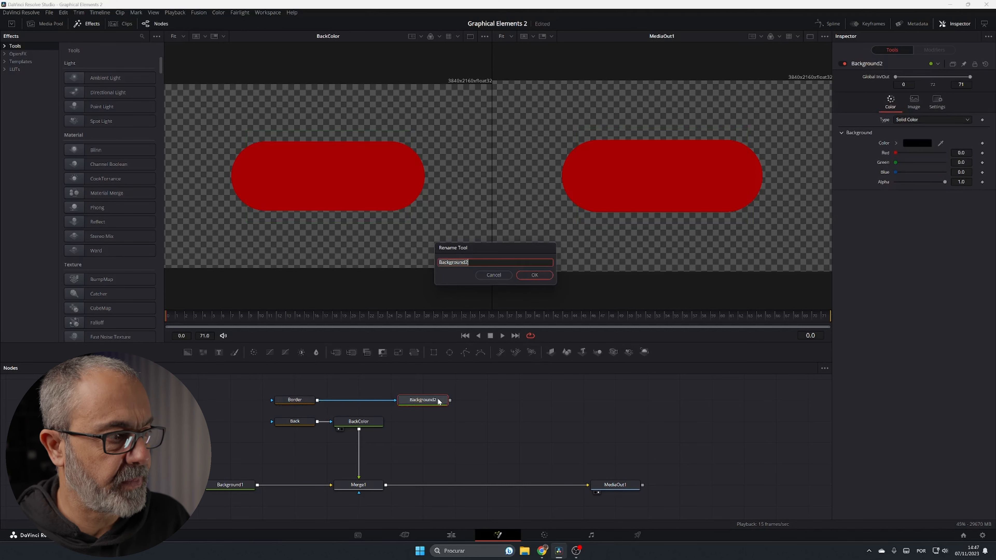
text(Borce)
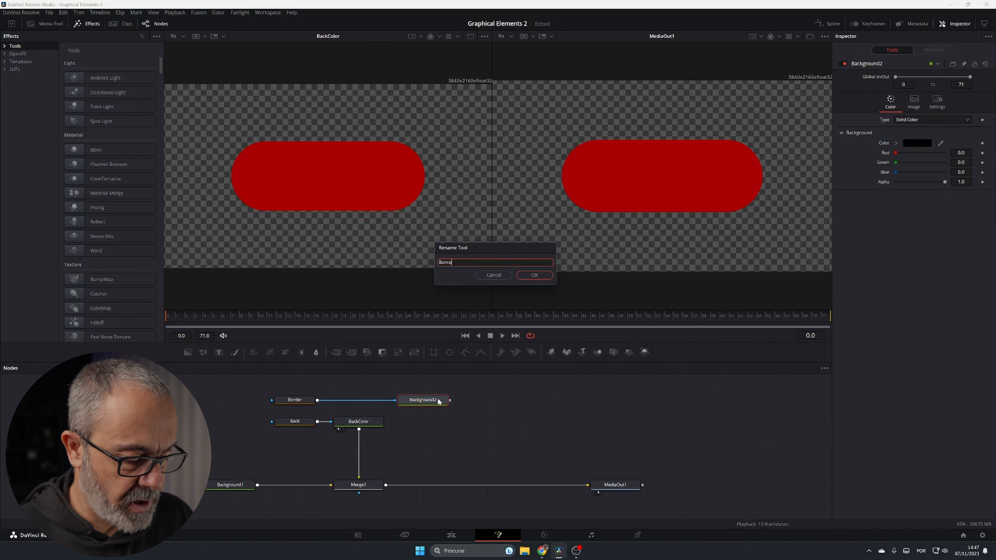
key(BackSpace)
key(BackSpace)
text(d)
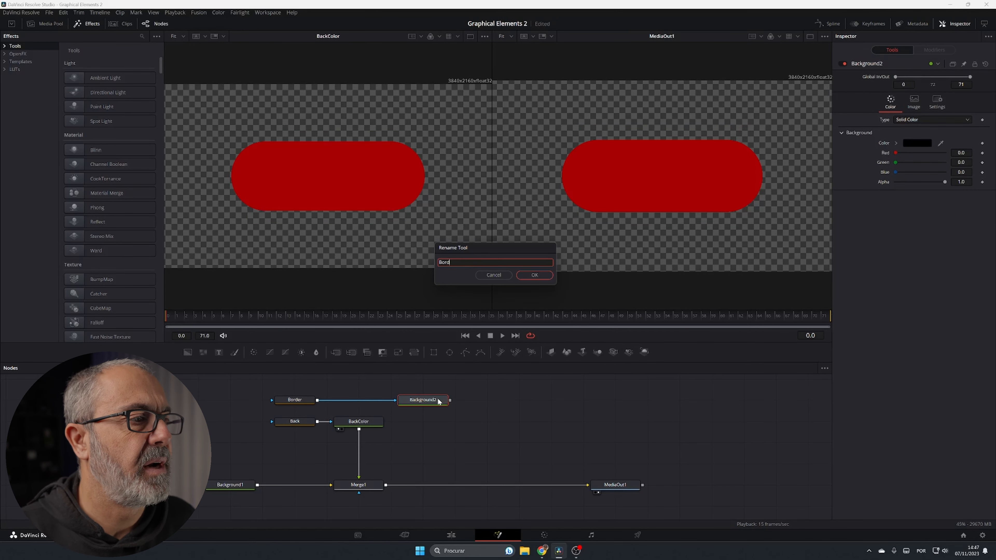
text(erColor)
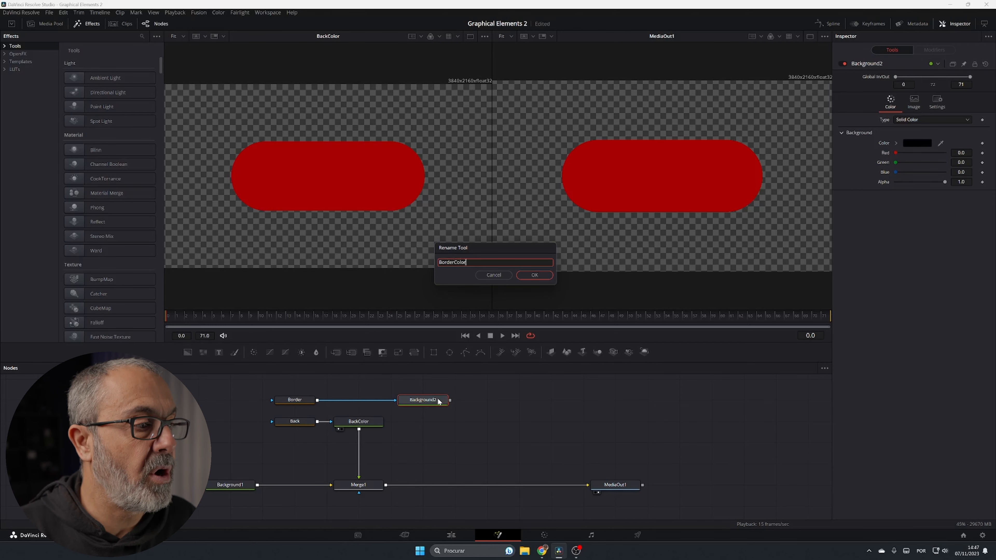
key(Return)
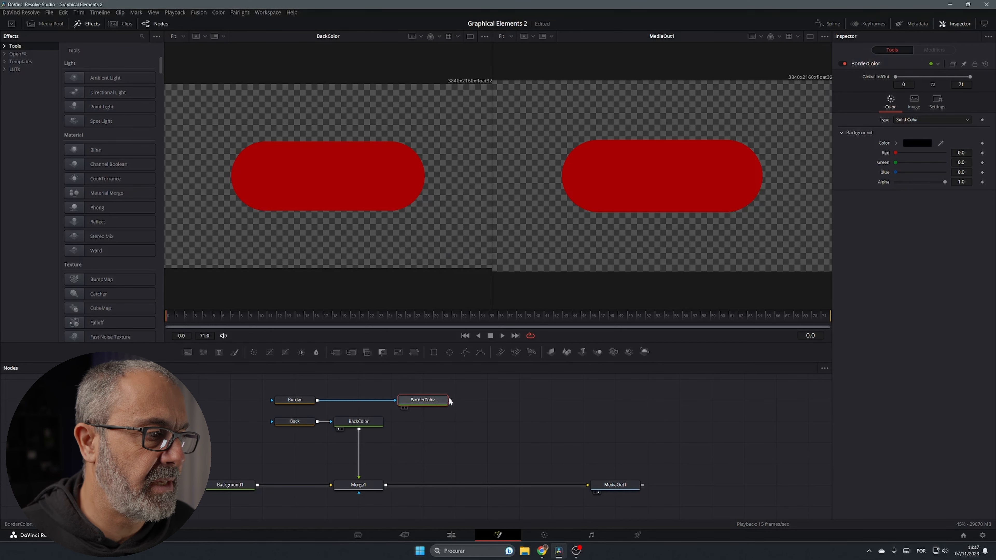
Step: Merge BorderColor over the Merge1 output and set its color to white
drag(450, 400, 386, 485)
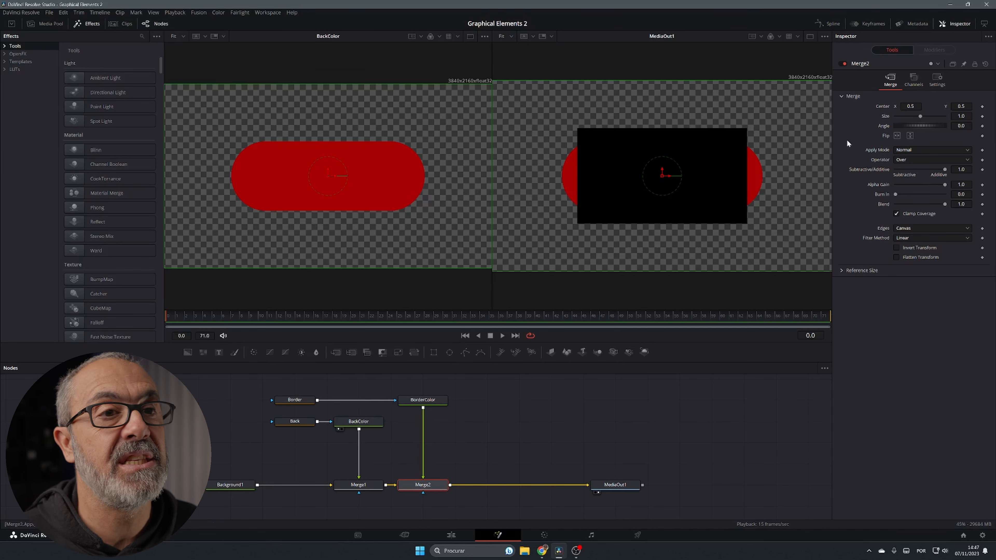
click(414, 398)
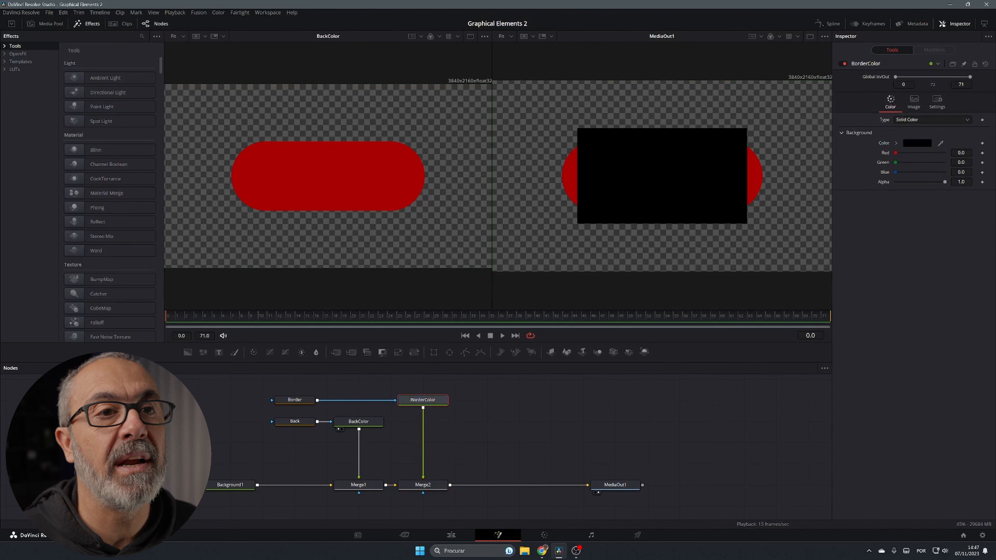
click(906, 143)
click(587, 215)
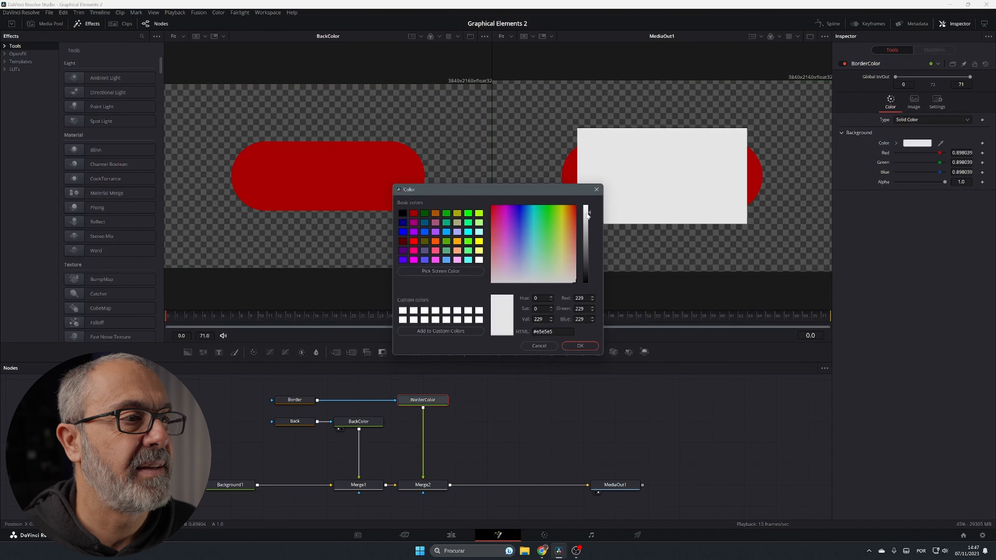
drag(587, 215, 587, 205)
click(580, 345)
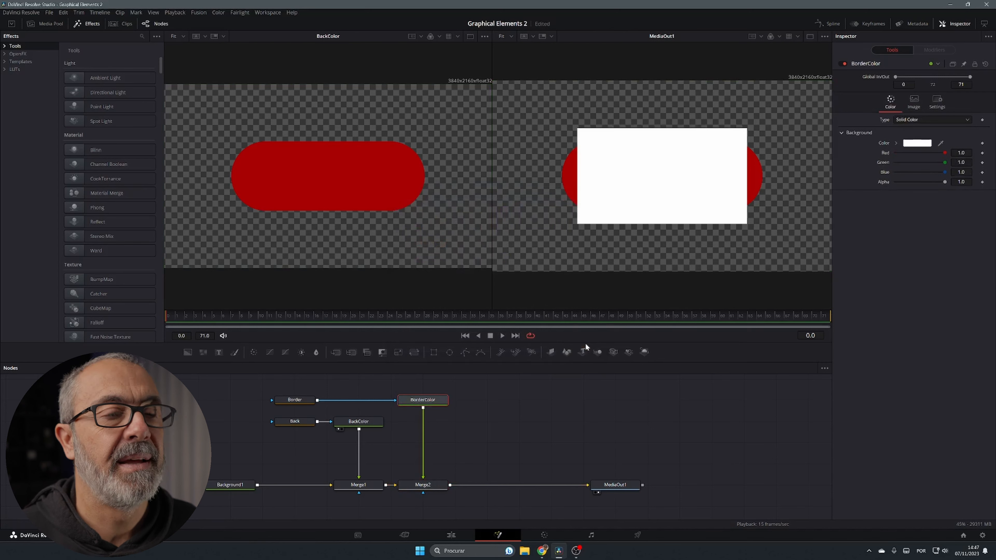
Step: Pin Back's controls in the Inspector and add expressions to Border's Center, Width, Height and Corner Radius
click(299, 424)
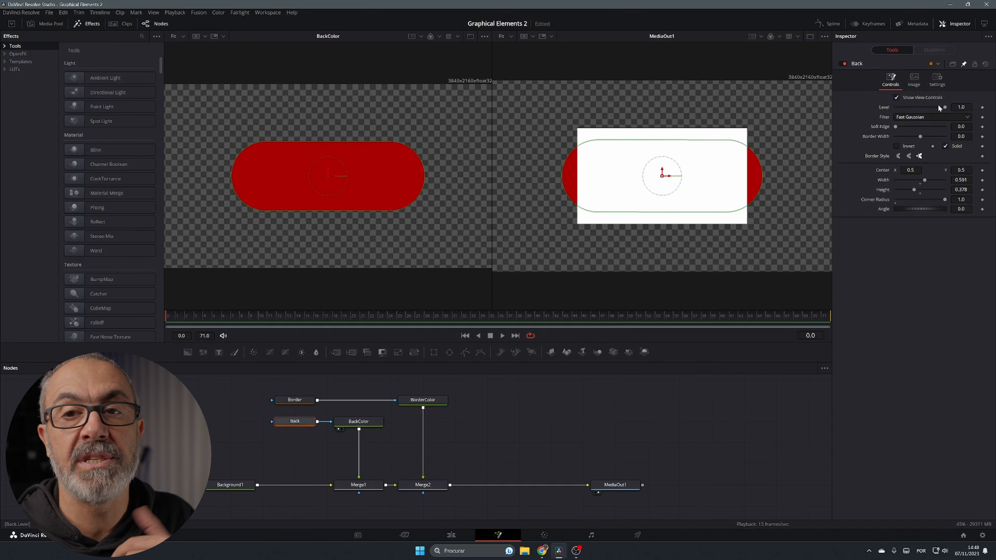
click(298, 399)
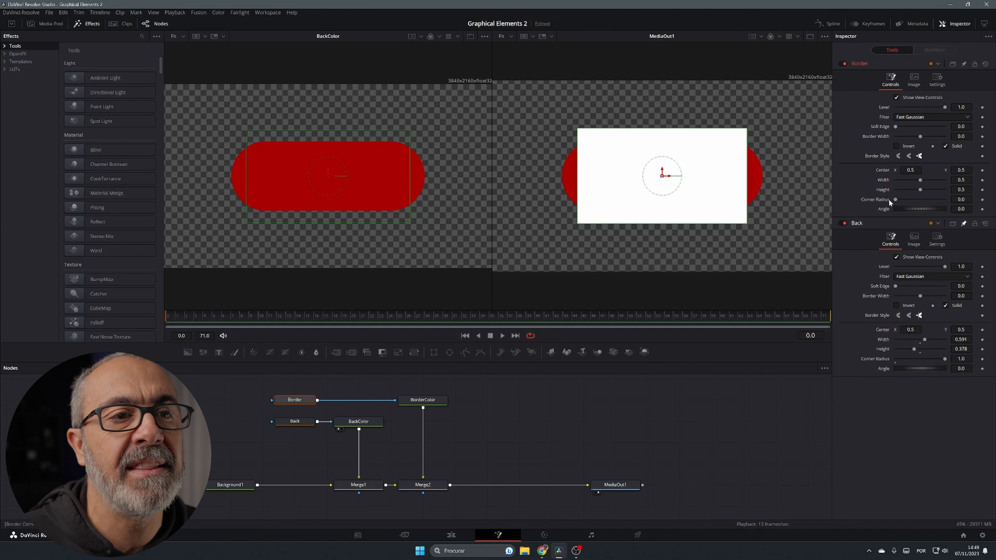
right_click(882, 169)
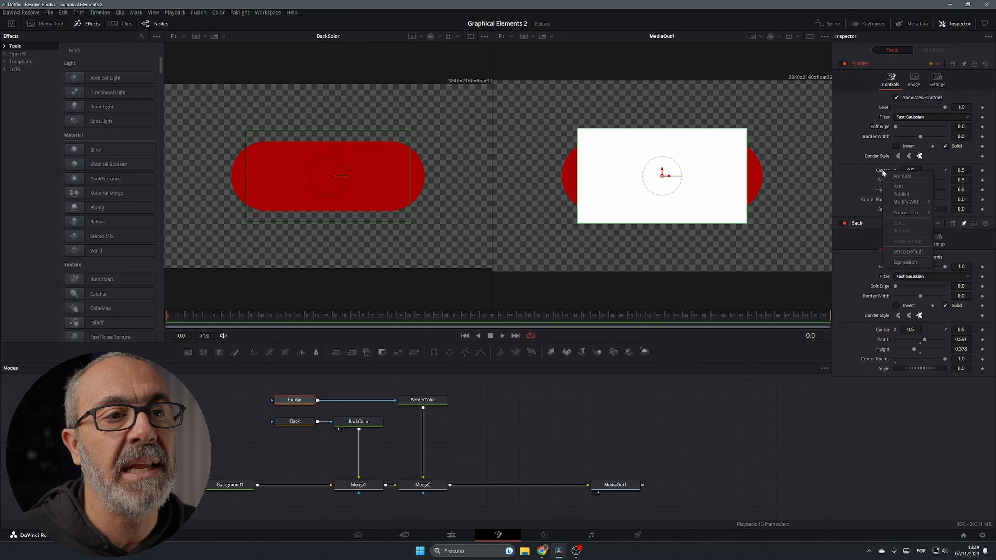
click(903, 262)
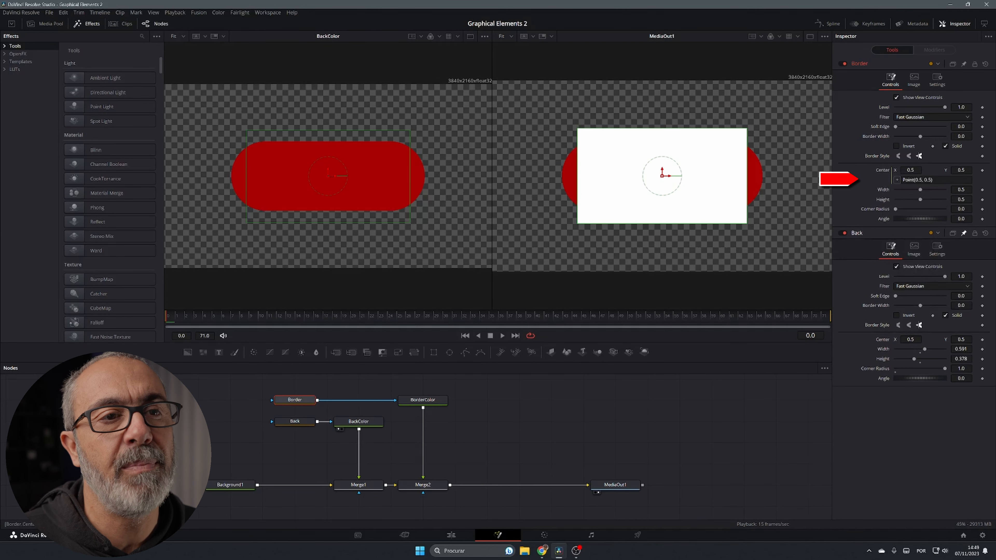
right_click(889, 190)
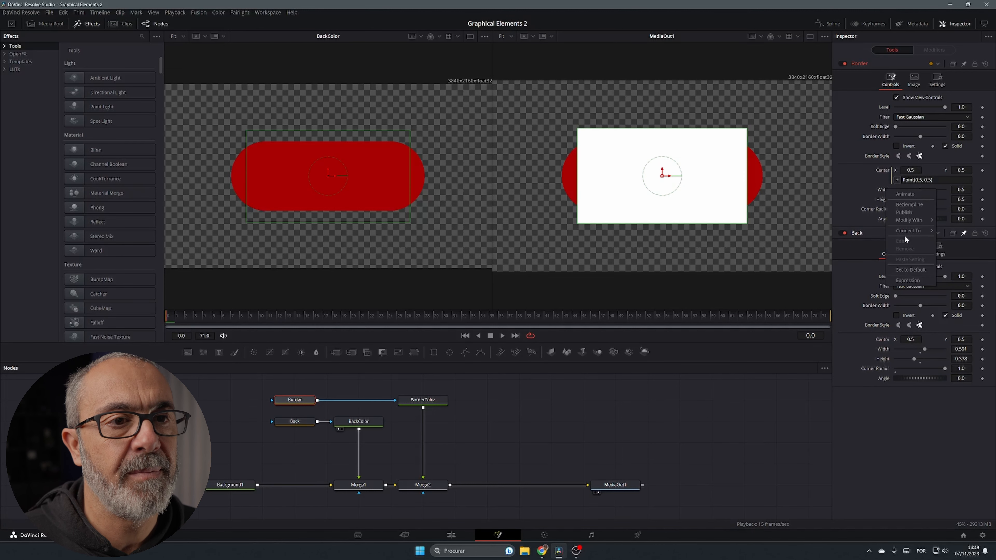
click(904, 281)
right_click(887, 212)
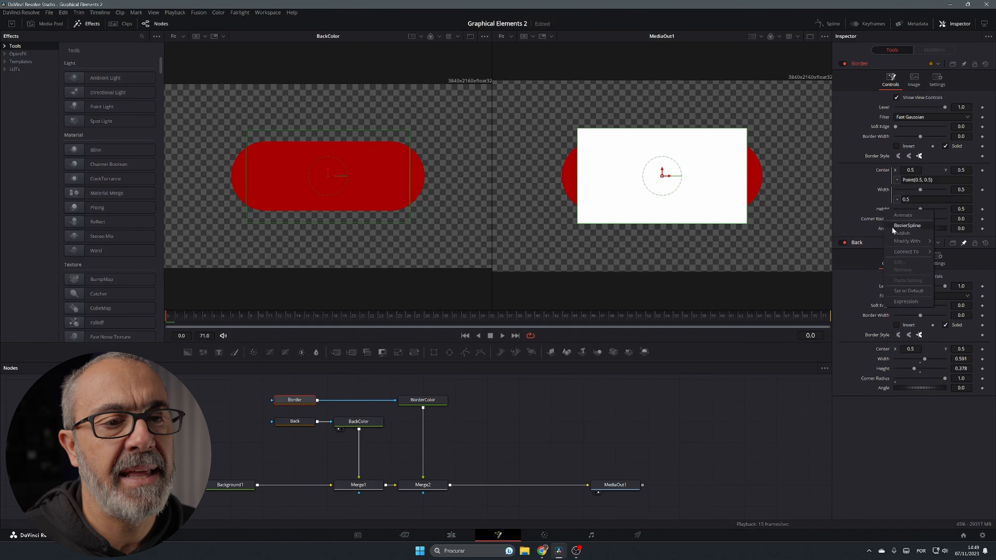
click(902, 300)
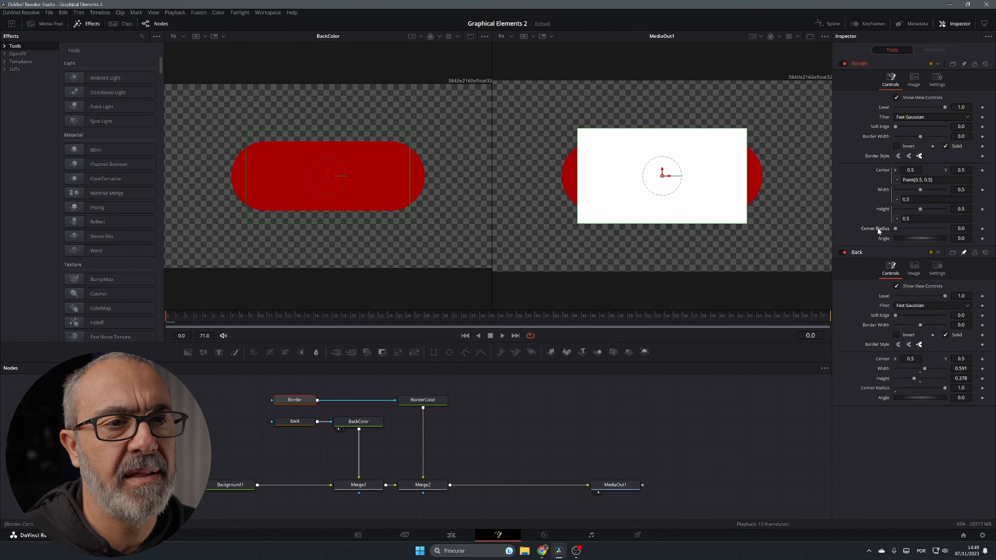
right_click(877, 227)
click(900, 318)
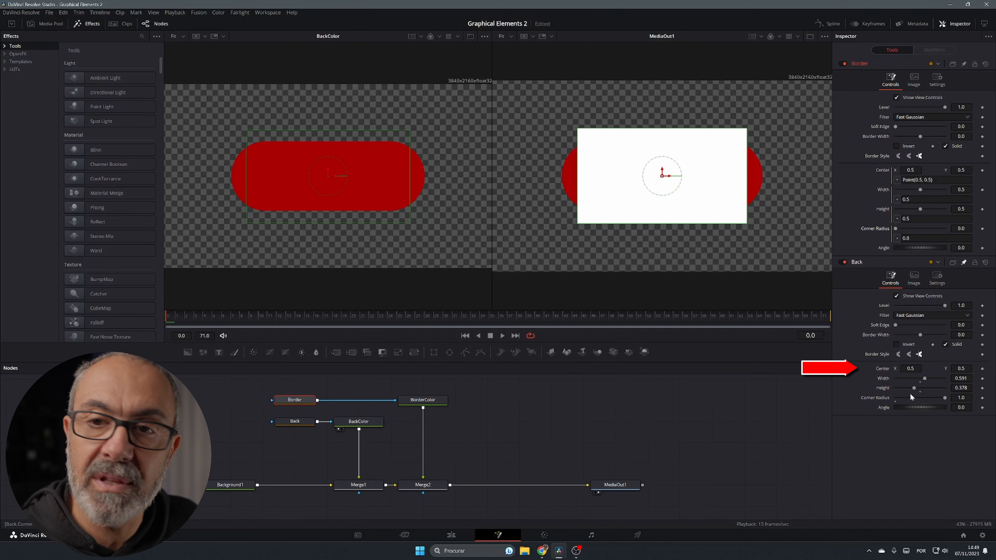
Step: Link Border's Center, Width, Height and Corner Radius expressions to the matching parameters of Back
drag(937, 180, 900, 181)
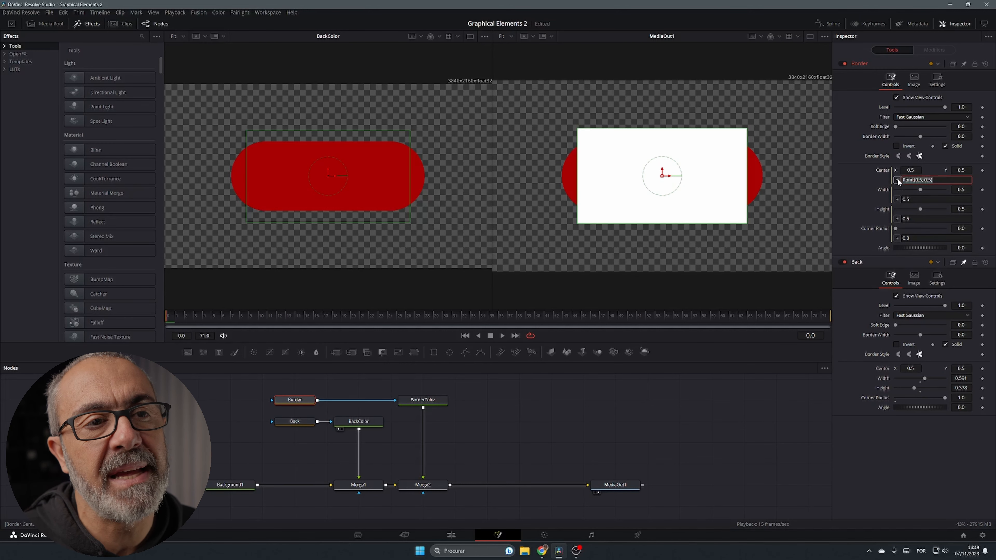
drag(897, 181, 887, 372)
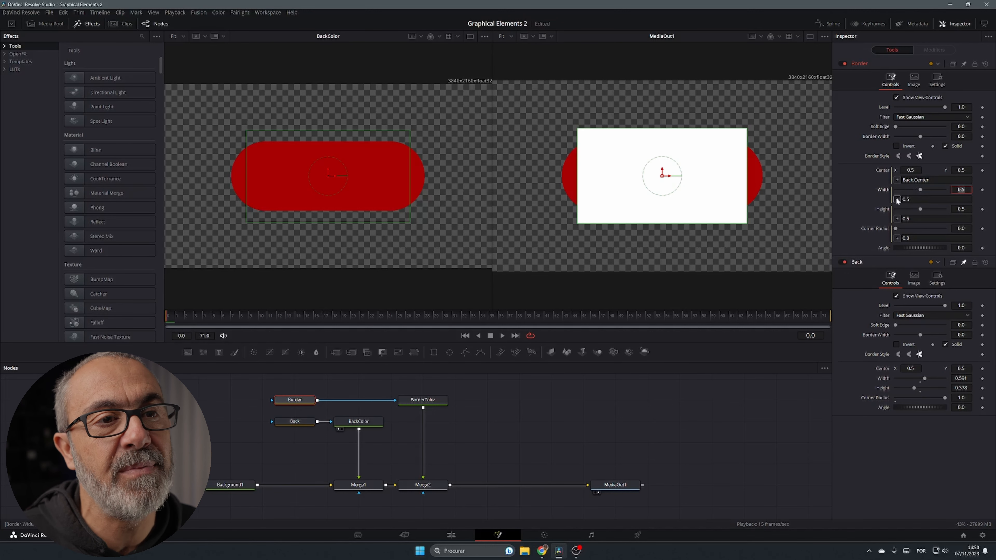
drag(897, 199, 884, 378)
click(902, 219)
drag(894, 219, 883, 387)
click(899, 238)
drag(897, 239, 878, 396)
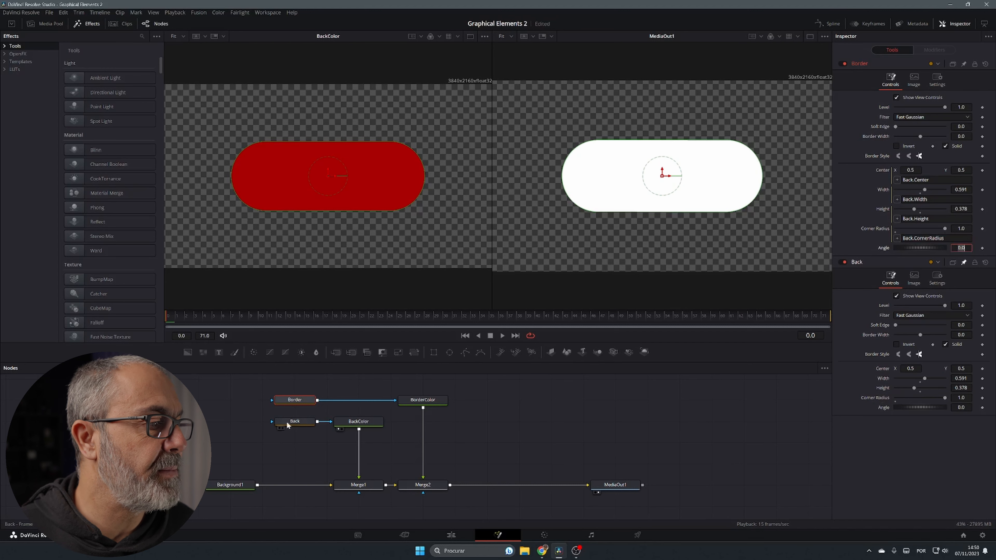
click(295, 421)
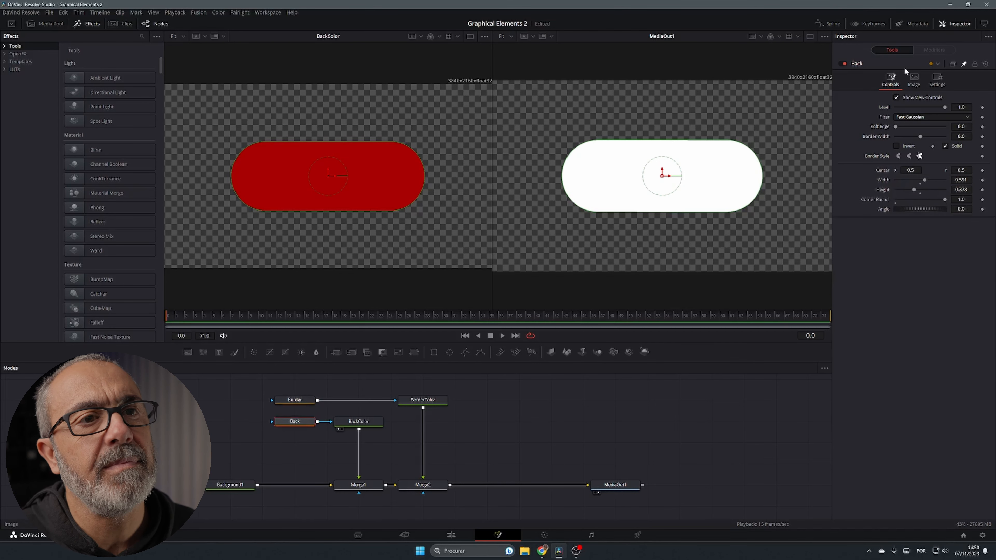
drag(924, 180, 924, 188)
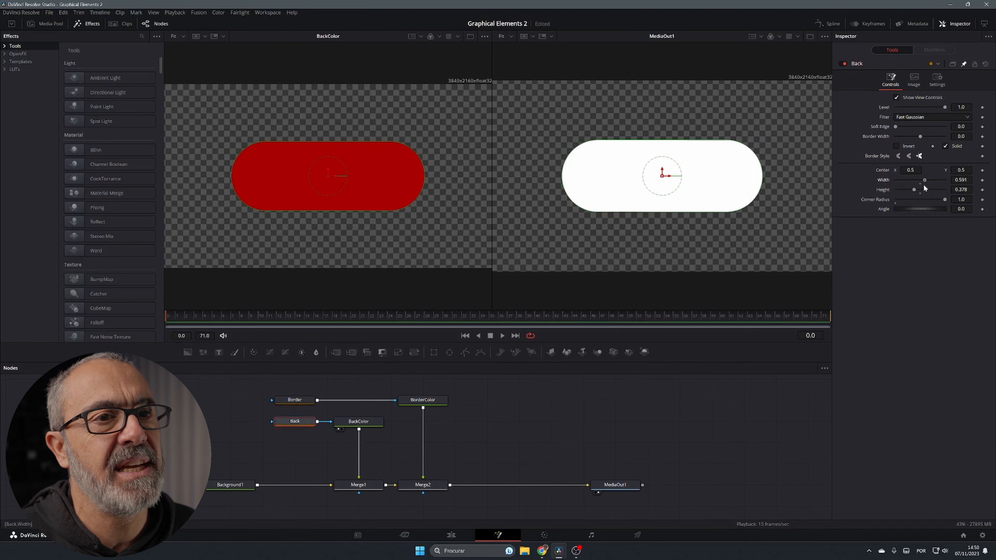
Step: Turn off Solid on the Border mask and set its Border Width to 0.011 to form a thin outline
click(295, 399)
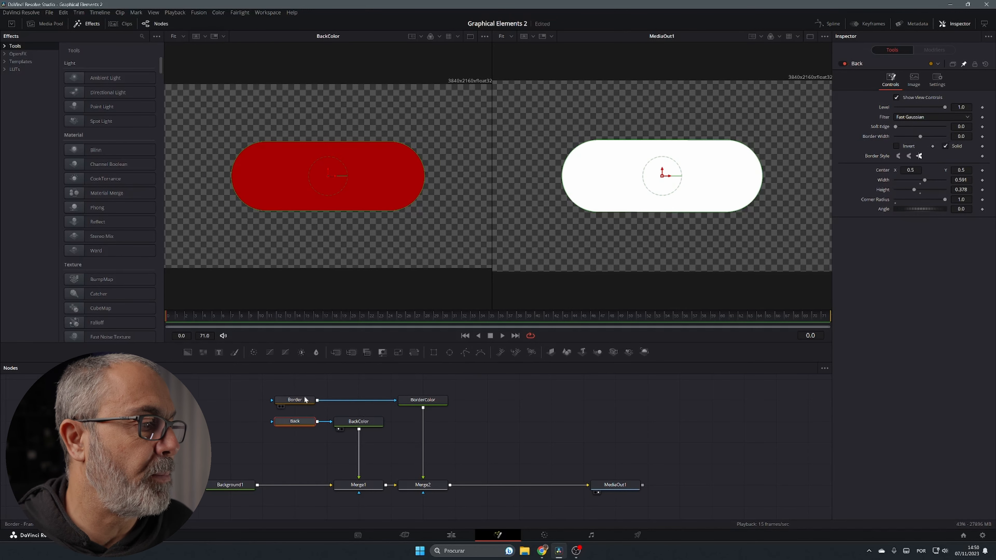
click(944, 146)
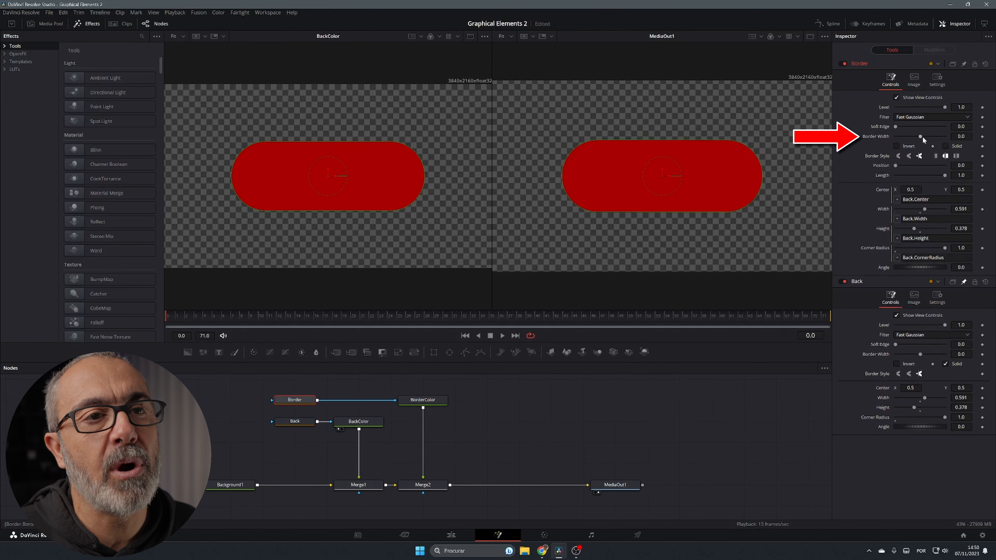
drag(961, 136, 994, 137)
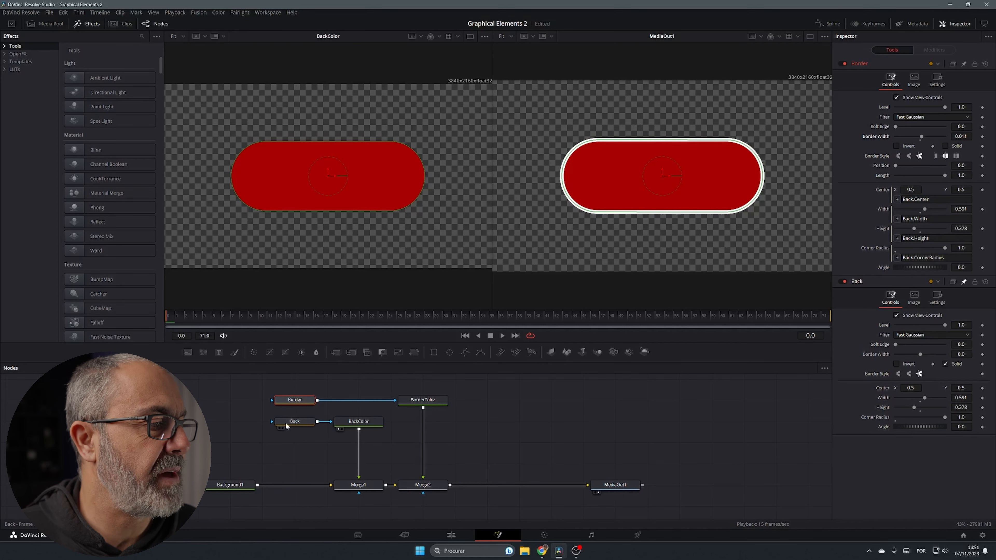
Step: Adjust the Back mask's Width to 0.583 so the linked border resizes with it
click(292, 423)
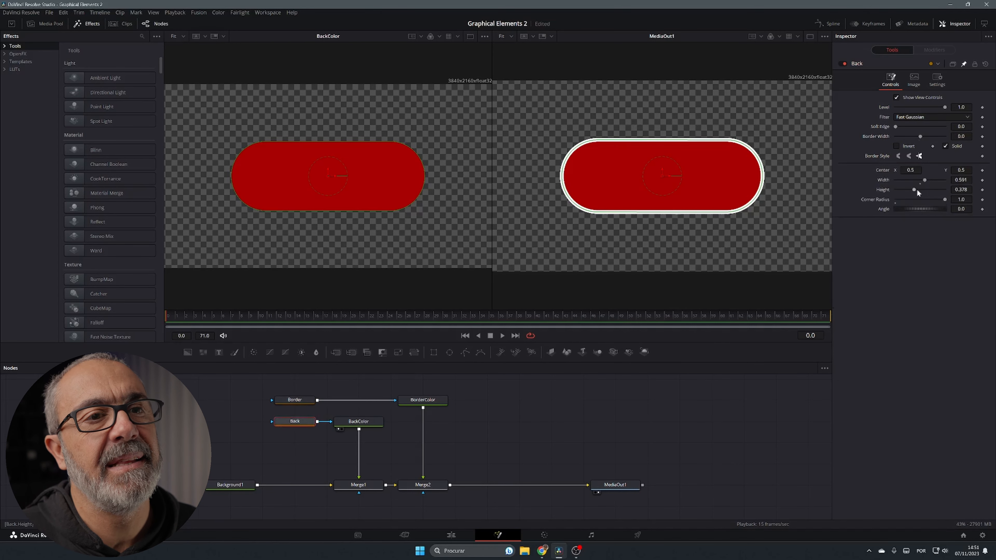
mouse_move(916, 188)
mouse_down()
mouse_move(944, 181)
mouse_move(924, 181)
mouse_up()
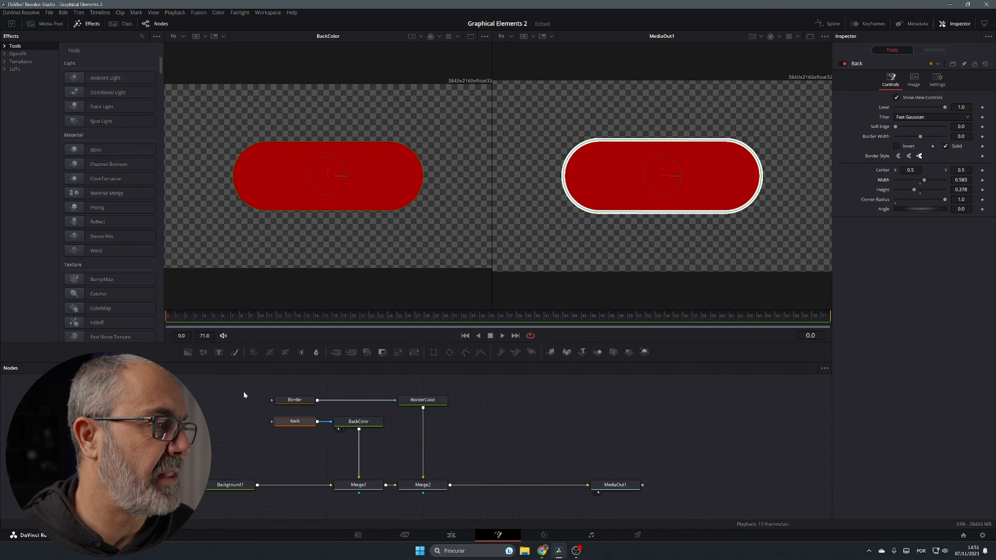
Step: Move the Border, BorderColor, Back and BackColor nodes together down closer to the merge row
drag(243, 392, 471, 431)
drag(436, 402, 434, 424)
click(534, 427)
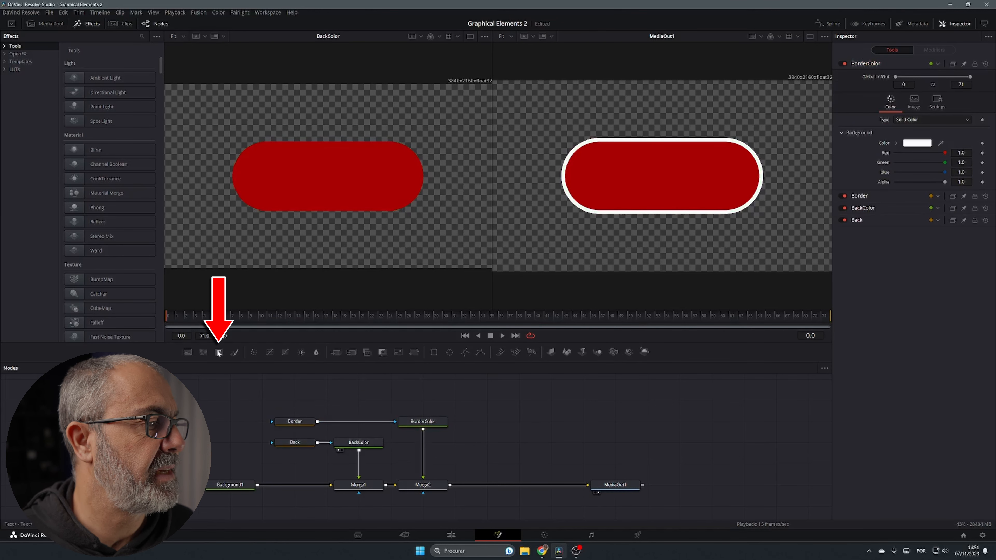
Step: Add a Text+ node merged over the Merge2 output and rename it Text
drag(219, 353, 451, 487)
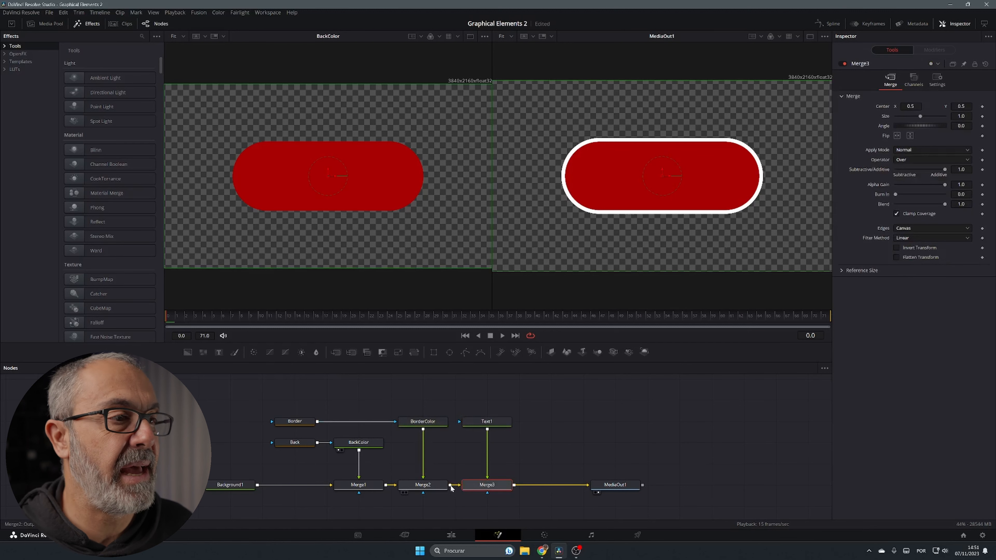
click(489, 425)
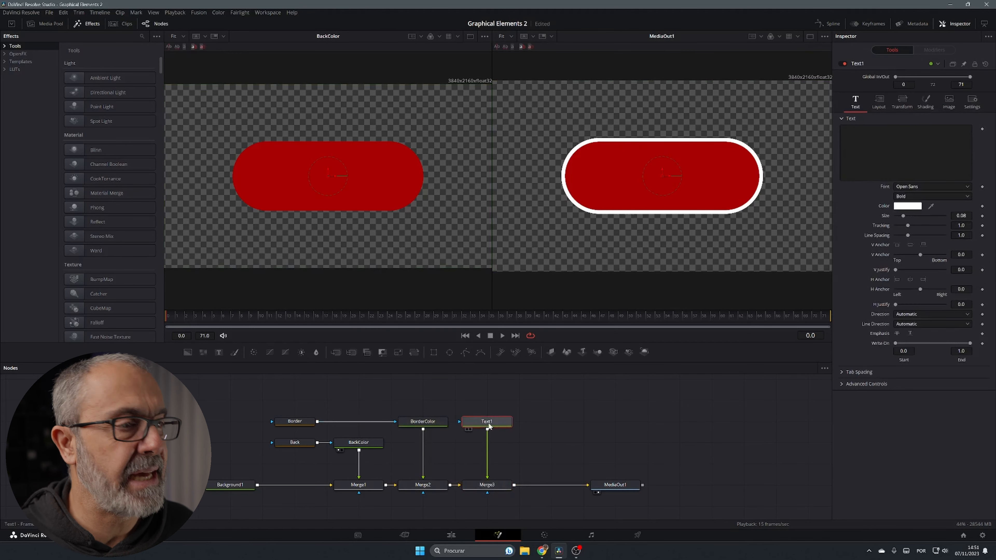
key(F2)
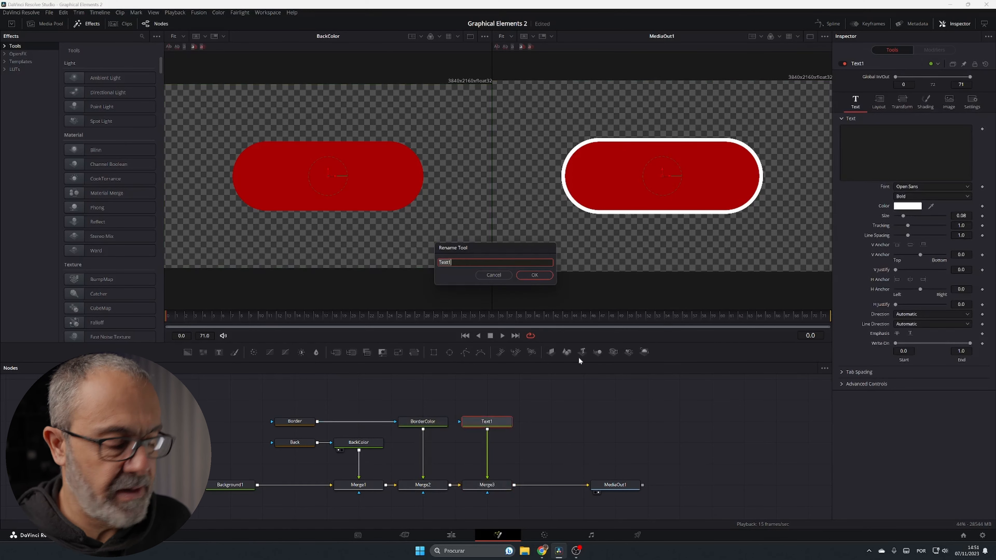
text(Text)
key(Return)
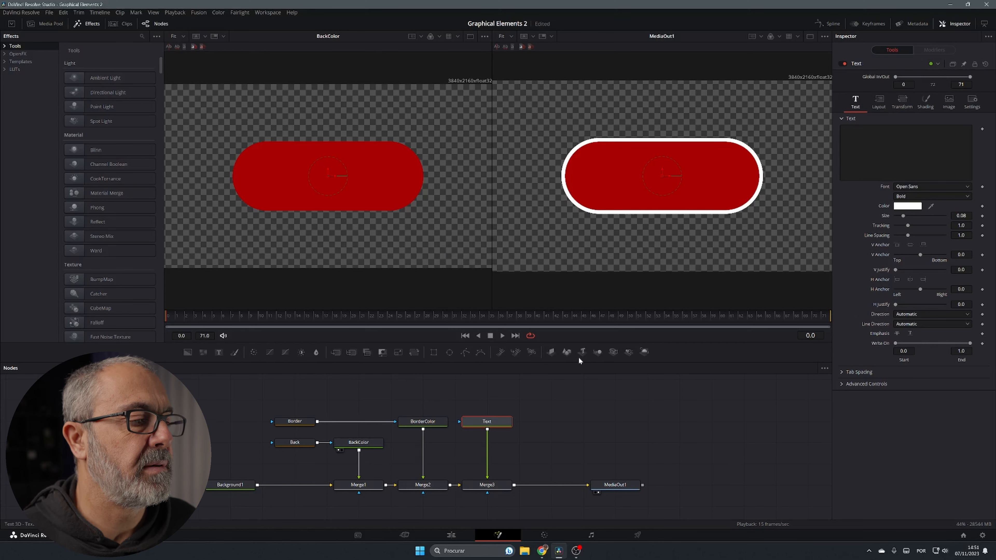
Step: Enter Subscribe as the Text node's content and set its font to Montserrat
click(898, 149)
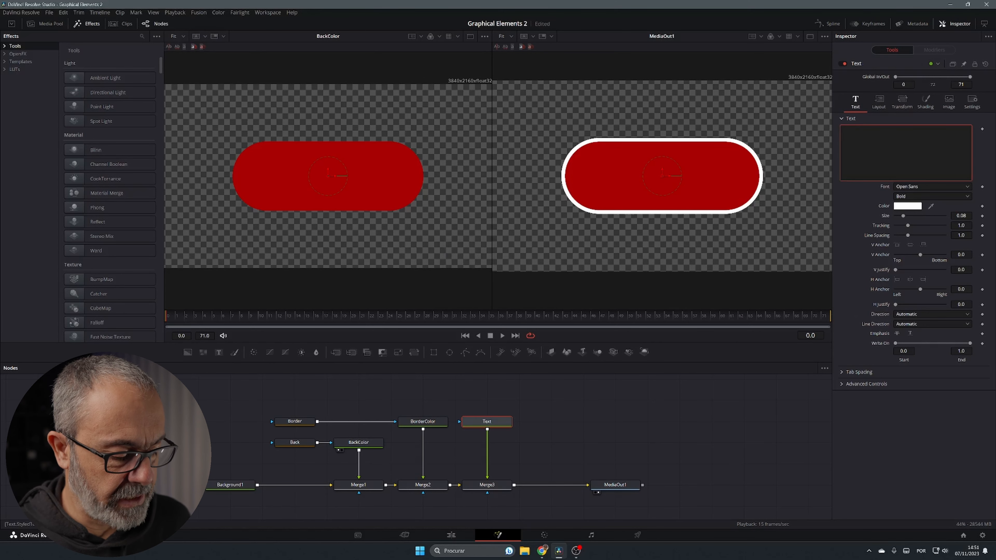
text(Subscribe)
click(912, 196)
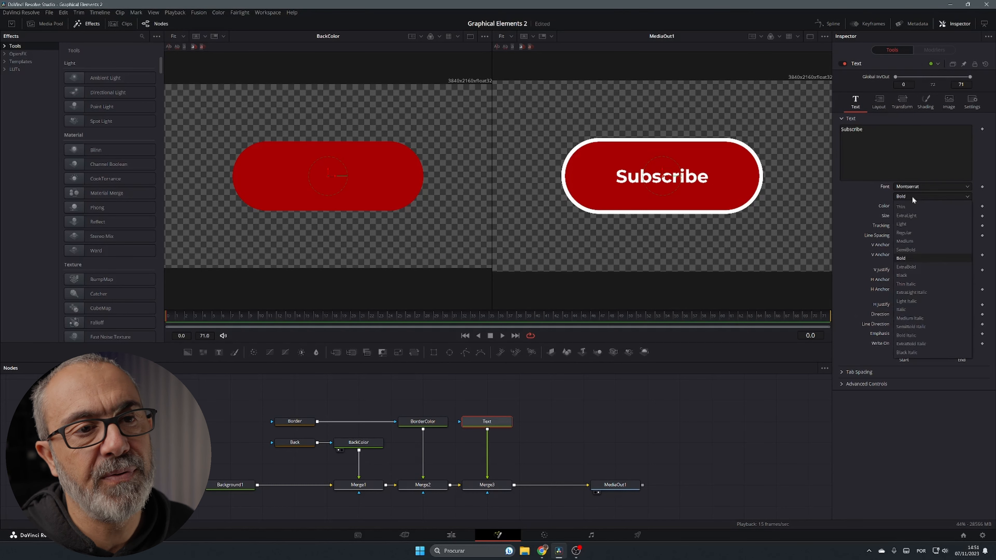